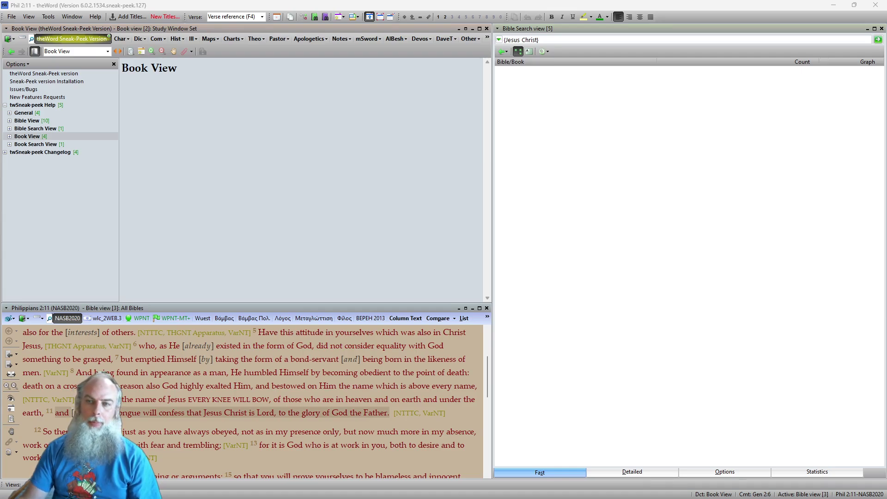
Step: Expand the Book View help section and open its topic on user module editor enhancements
left_click(19, 138)
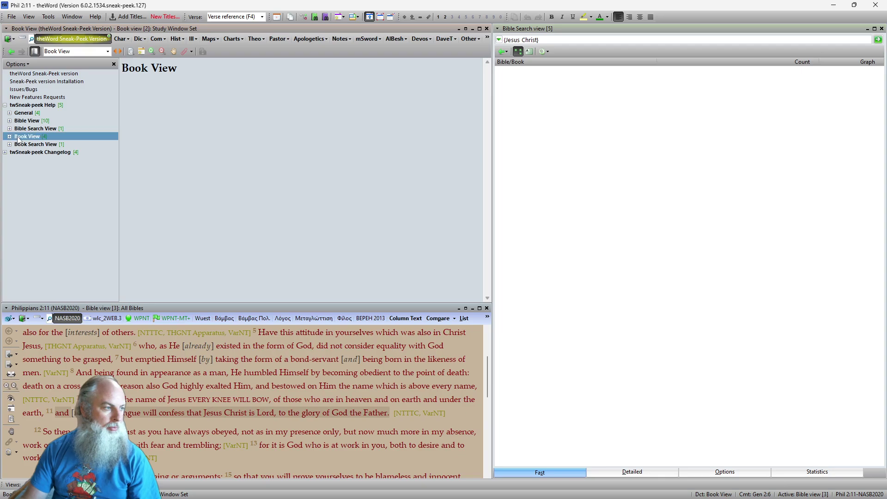
left_click(9, 137)
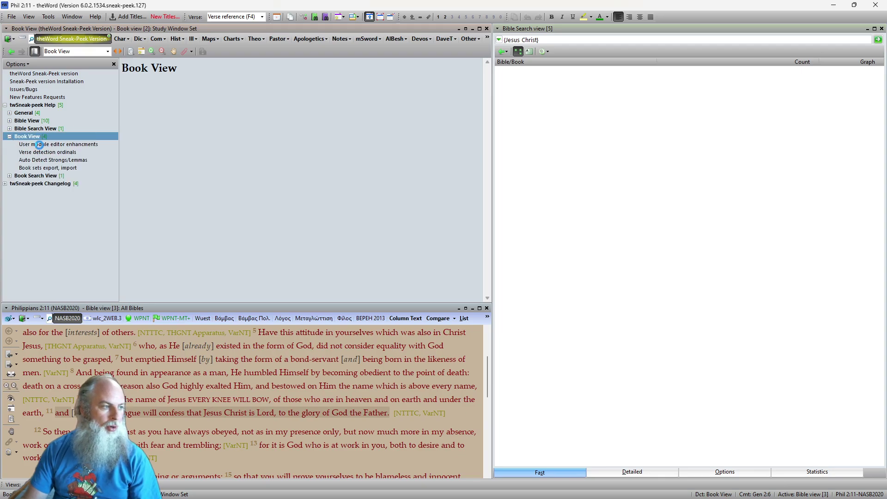
left_click(39, 144)
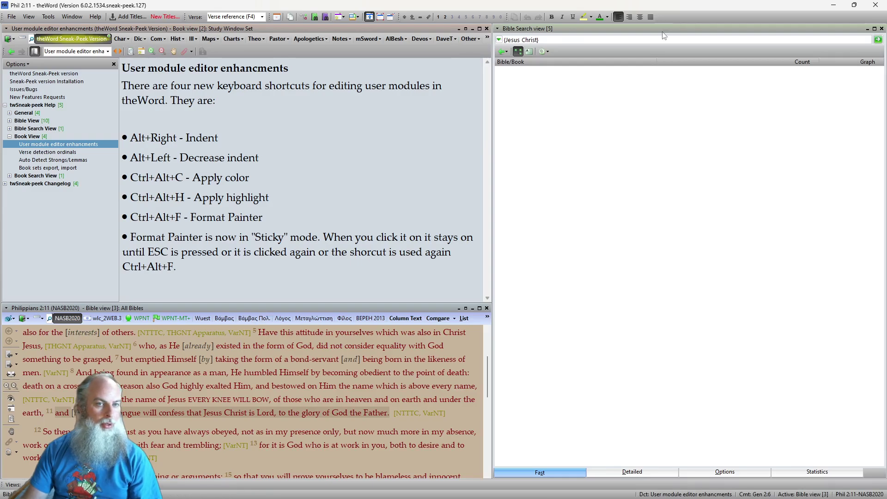
Step: Close the Bible Search view and open a new, empty book view
left_click(882, 28)
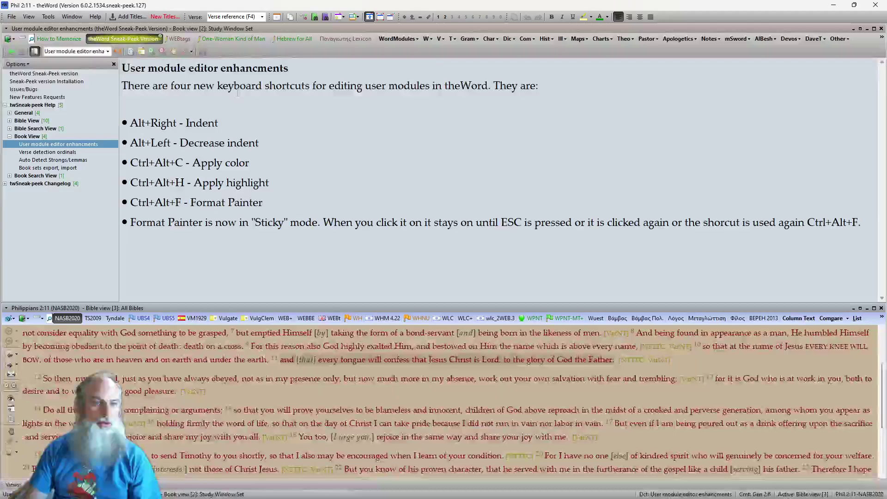
left_click(73, 16)
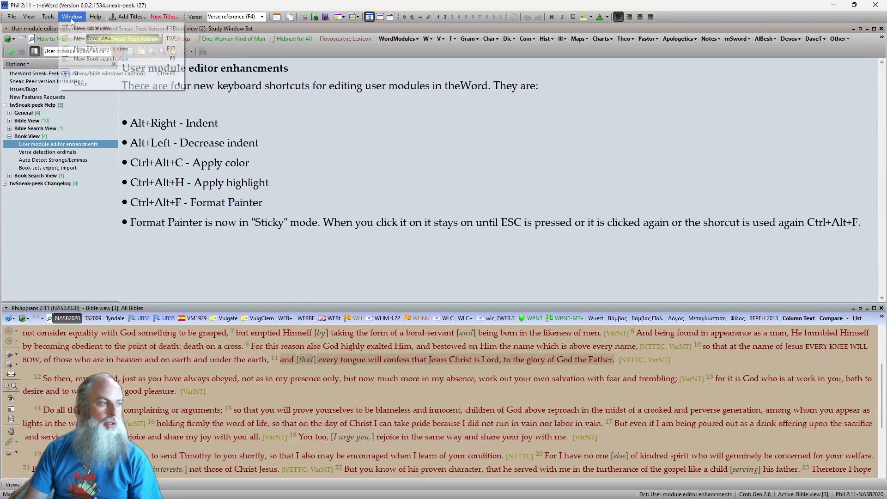
left_click(91, 39)
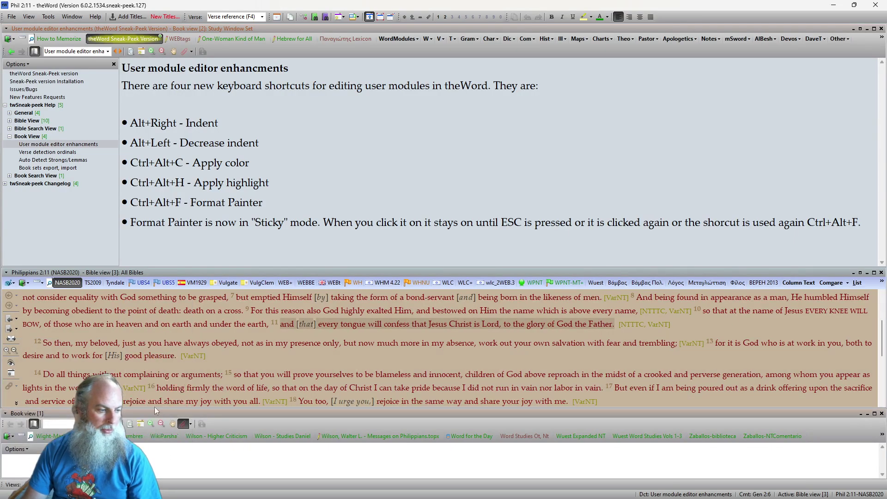
Step: Dock the new book view as the right column and widen it to more than half of the workspace
left_click(5, 413)
mouse_move(27, 443)
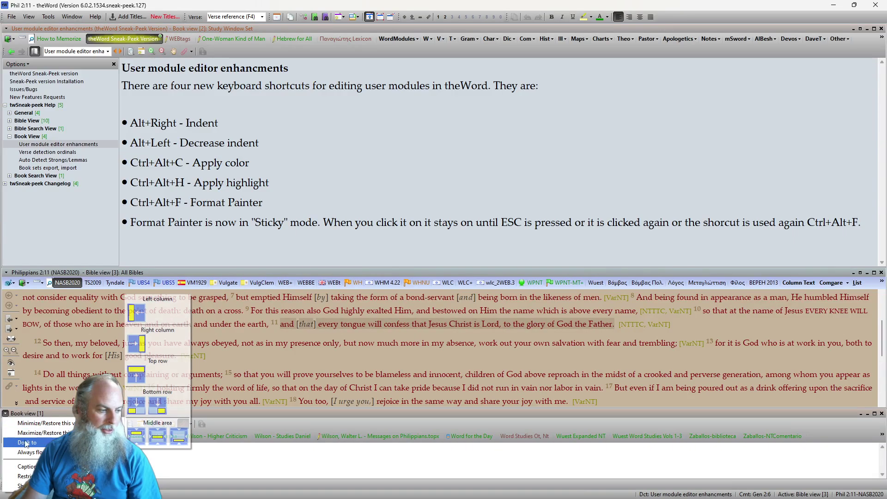
left_click(172, 430)
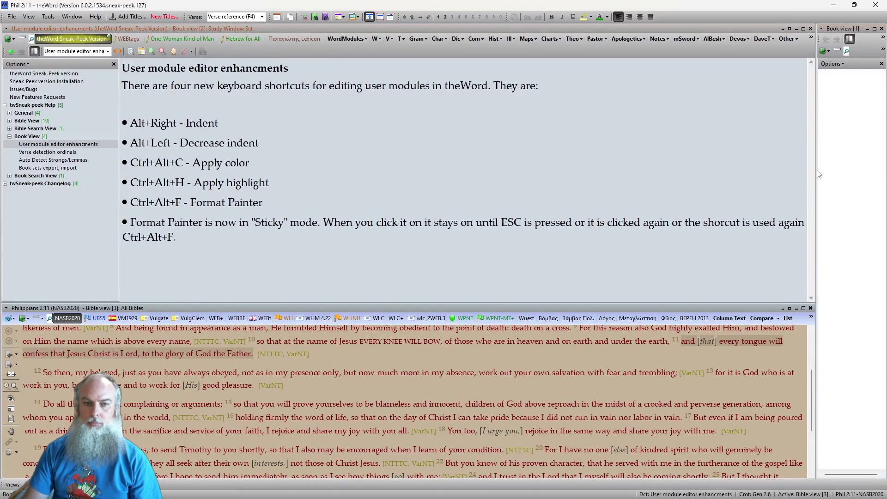
left_click_drag(816, 175, 342, 176)
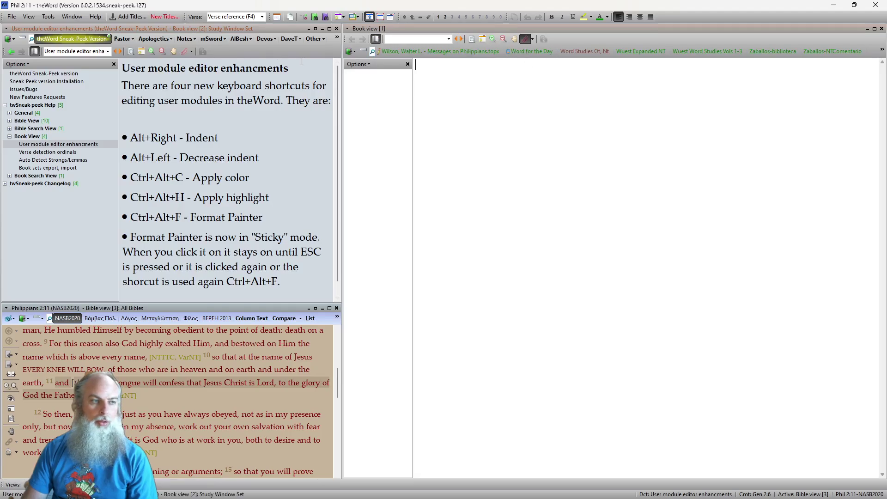
Step: Create a new user module of type Generic book with the abbreviation "test" and the title "test"
left_click(11, 17)
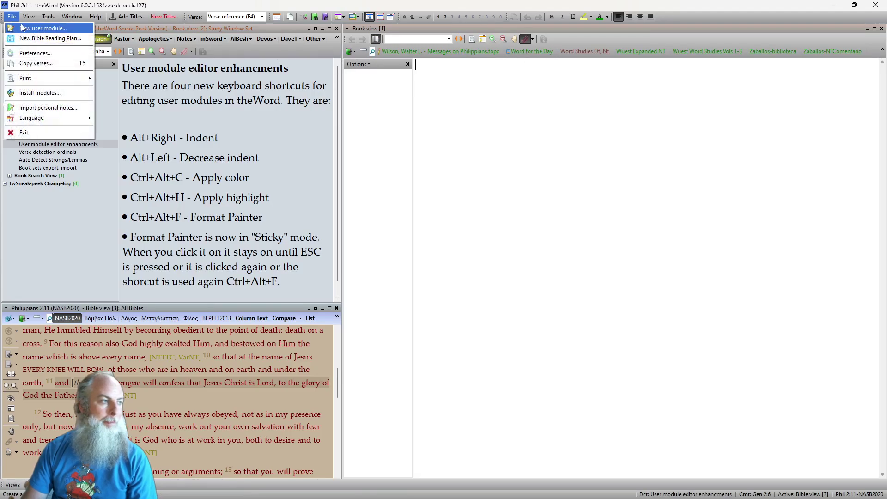
left_click(21, 29)
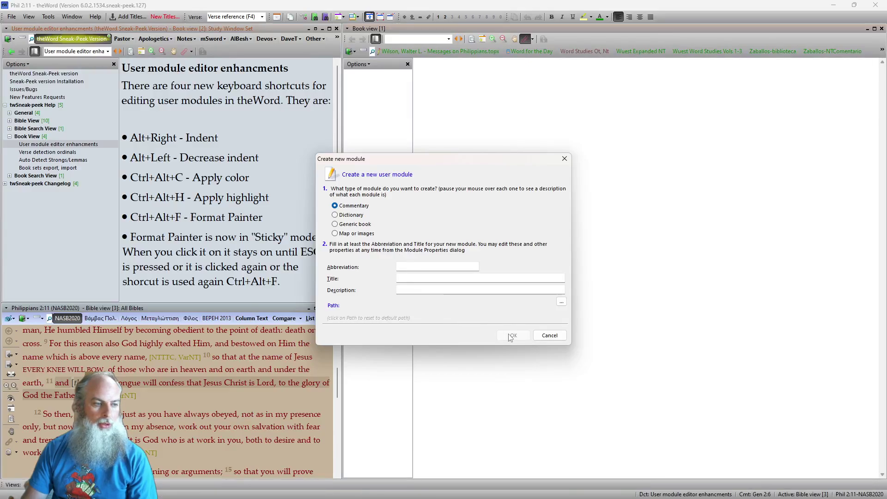
left_click(354, 224)
left_click(415, 267)
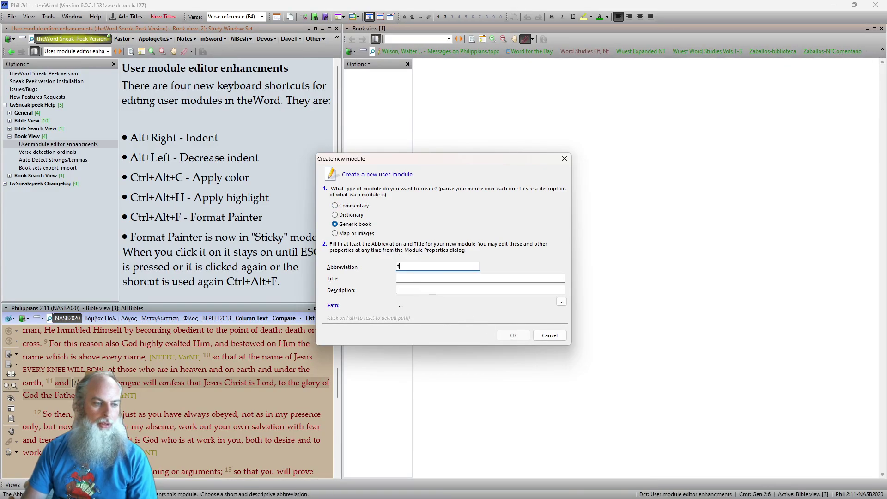
type("test")
key("Tab")
type("test")
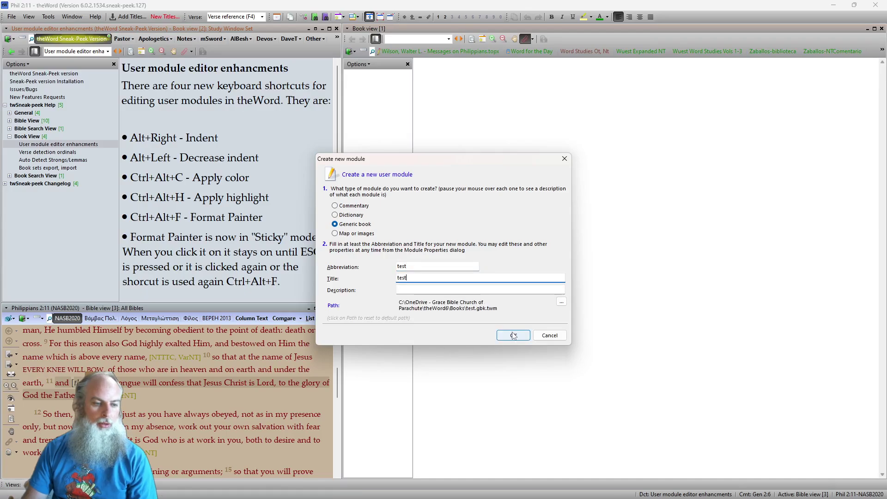
left_click(513, 335)
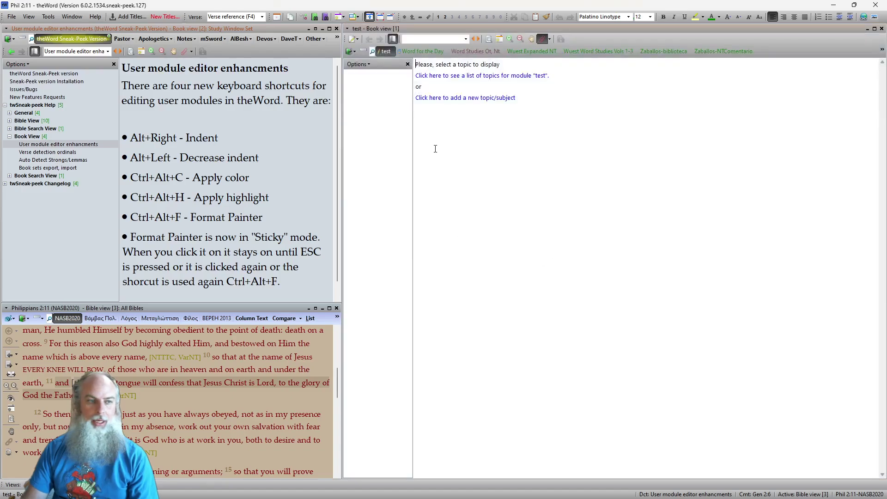
Step: Add a new topic titled "test" to the empty test module
right_click(368, 89)
left_click(393, 101)
type("test")
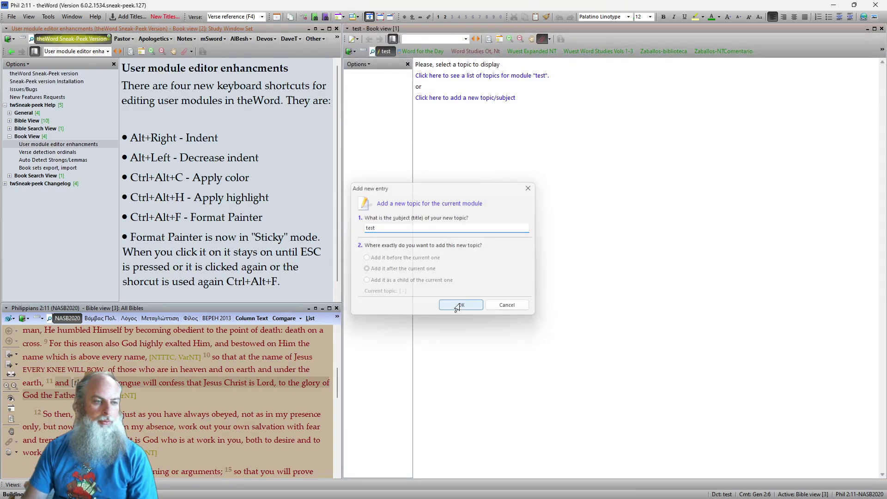
left_click(457, 305)
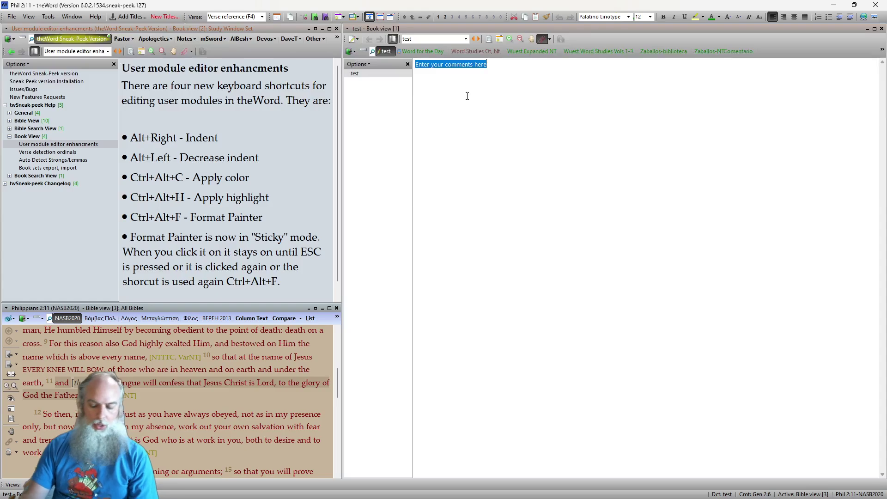
Step: Replace the topic's placeholder text with three lines reading "test1", "test2" and "test3"
type("test1")
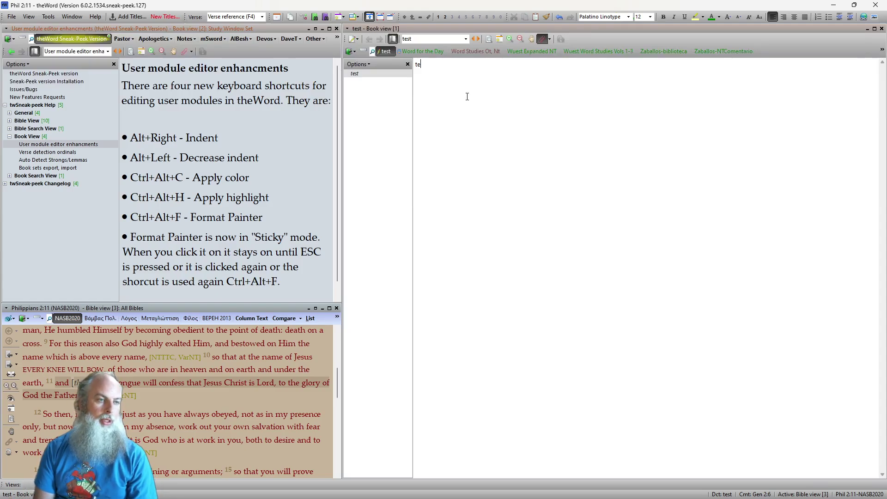
key("Return")
type("test2")
key("Return")
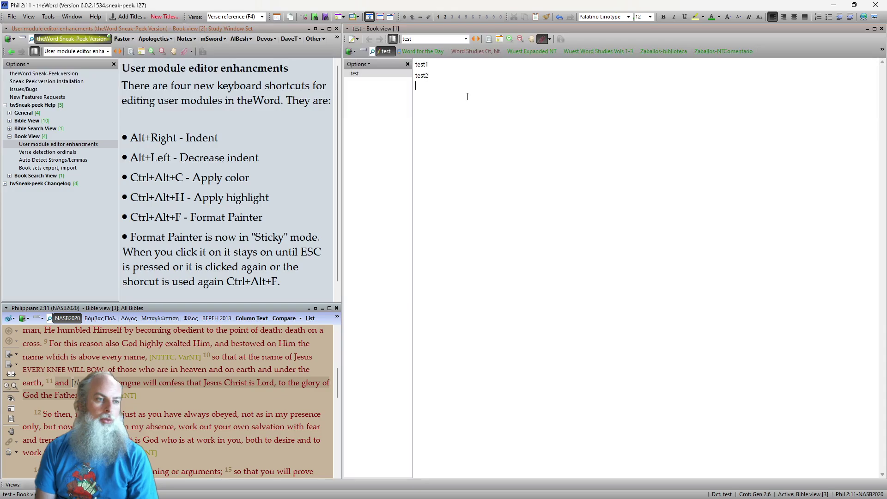
type("test3")
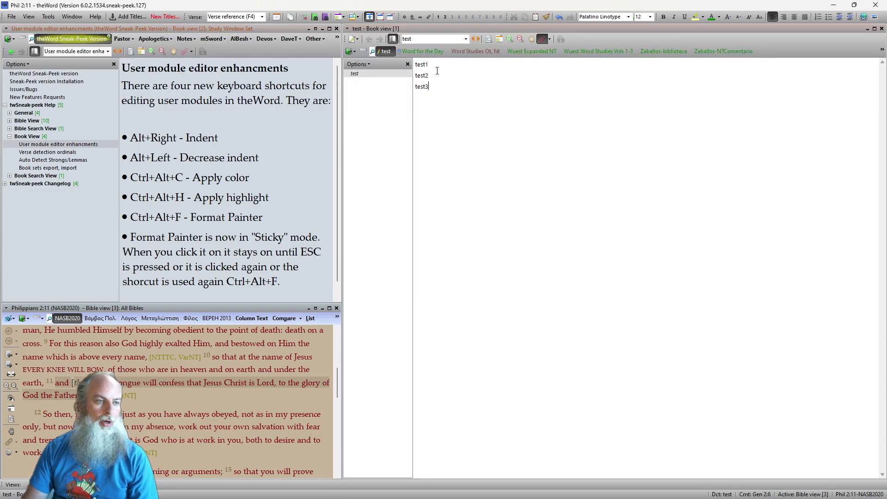
Step: Indent the test1 line by one level, the test2 line by two levels and the test3 line by three levels
double_click(420, 64)
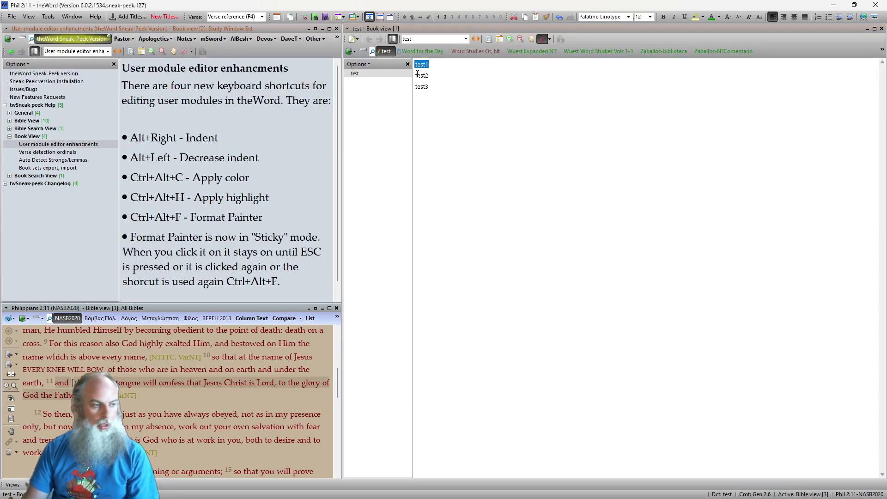
key("alt+Right")
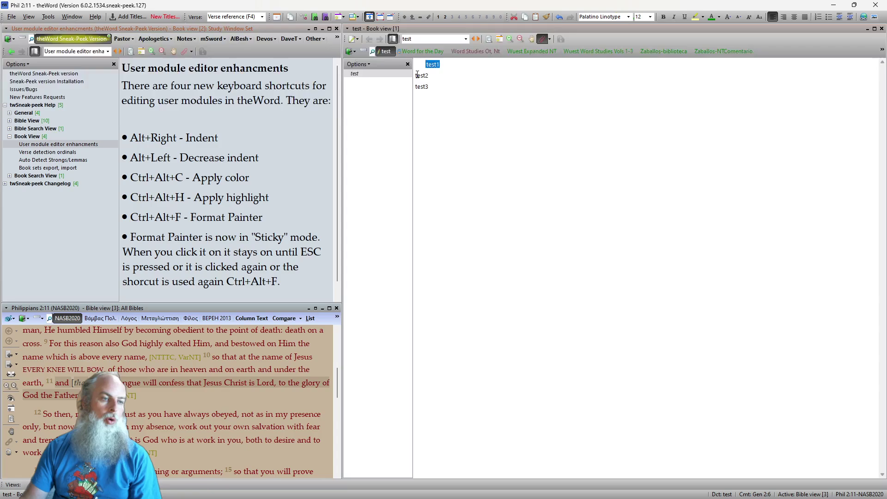
double_click(418, 76)
key("alt+Right")
key("alt+Right")
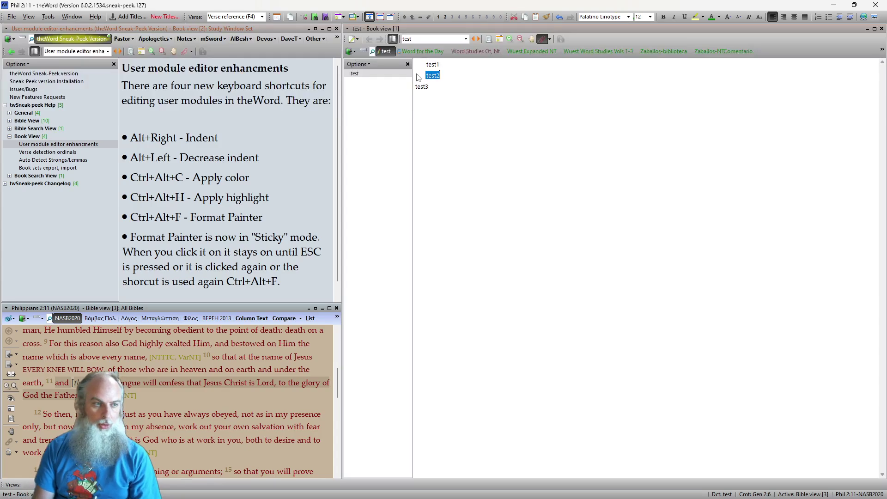
double_click(420, 87)
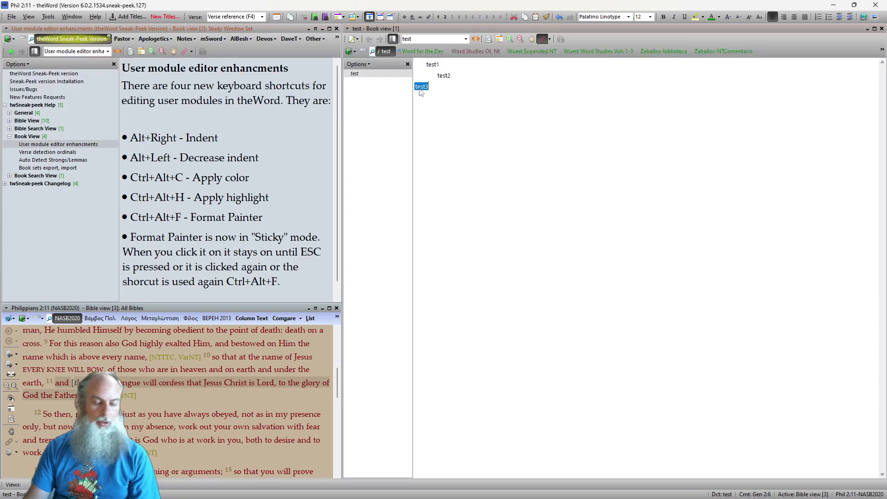
key("alt+Right")
key("alt+Right")
key("alt+Right")
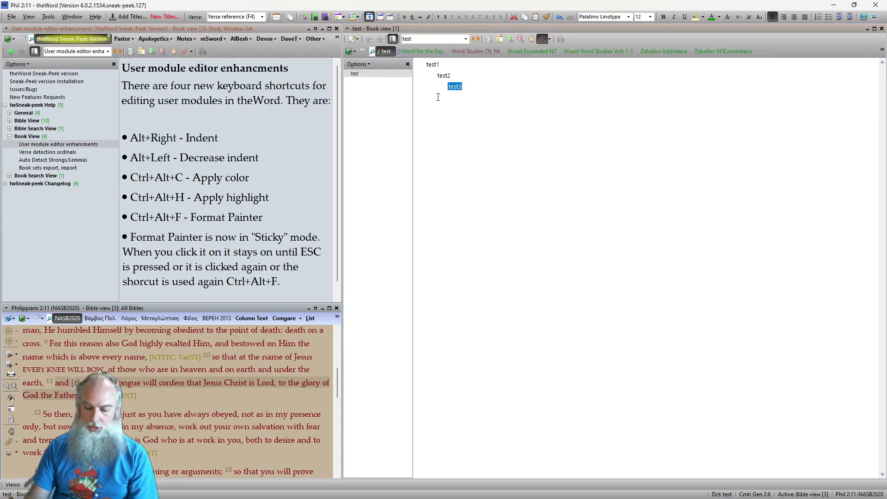
Step: Add another line reading "test2" below test3 and decrease its indent by one level
left_click(468, 88)
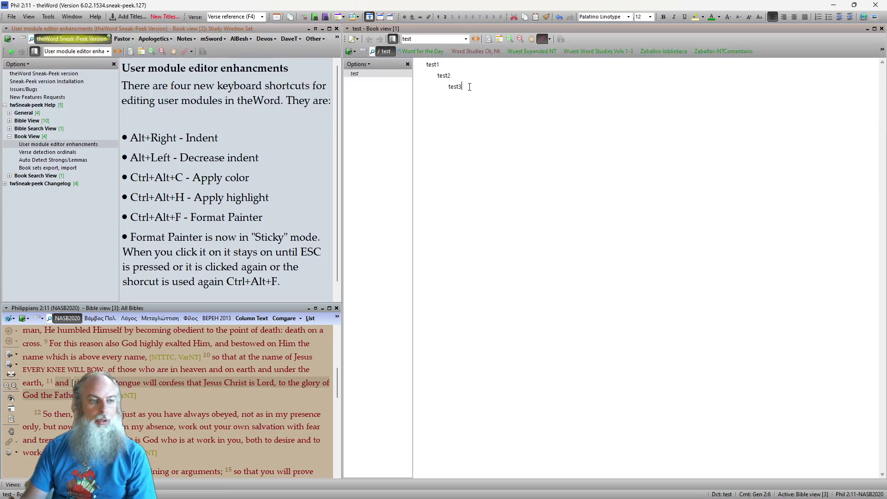
type("test2")
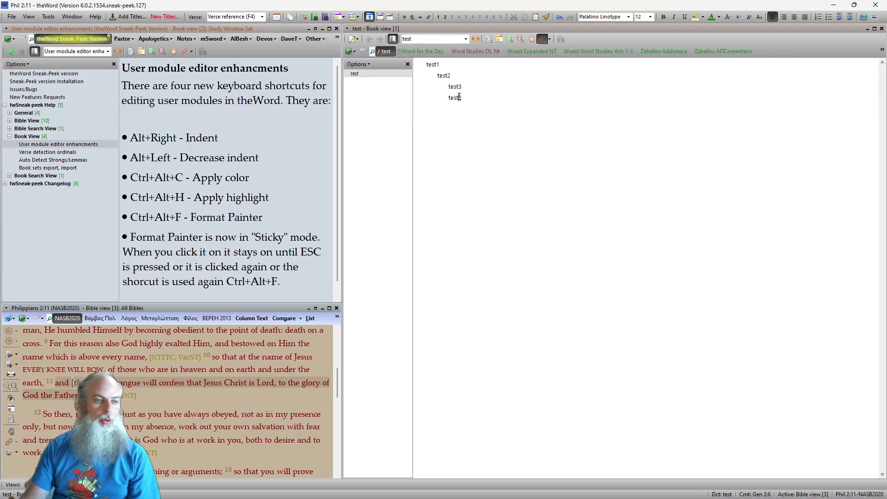
key("alt+Left")
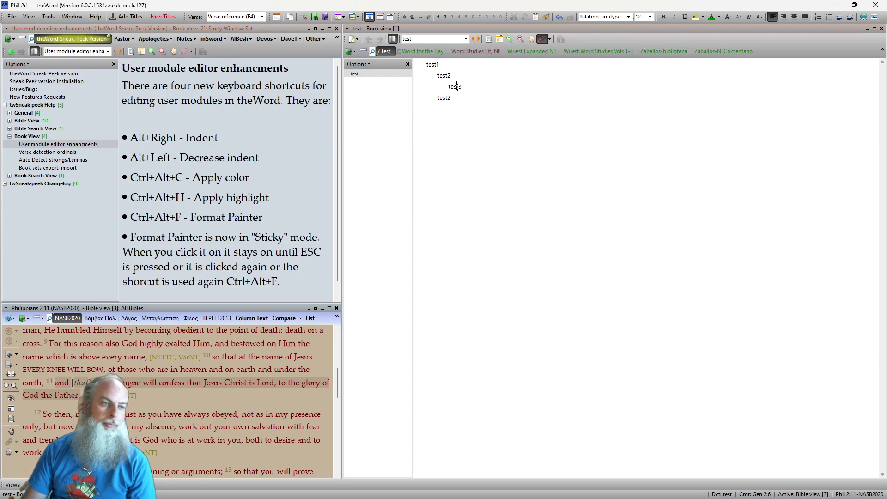
Step: Change the font color of the word test3 to a predefined green
double_click(457, 87)
left_click(719, 17)
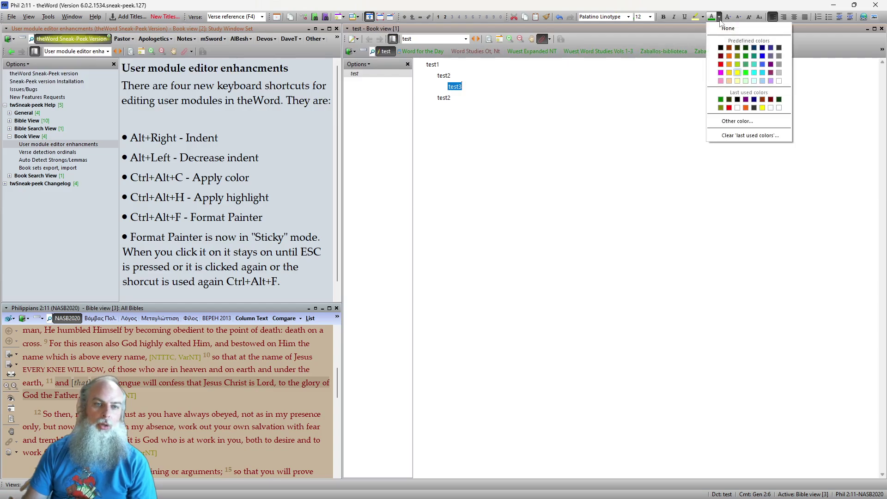
left_click(746, 64)
left_click(493, 135)
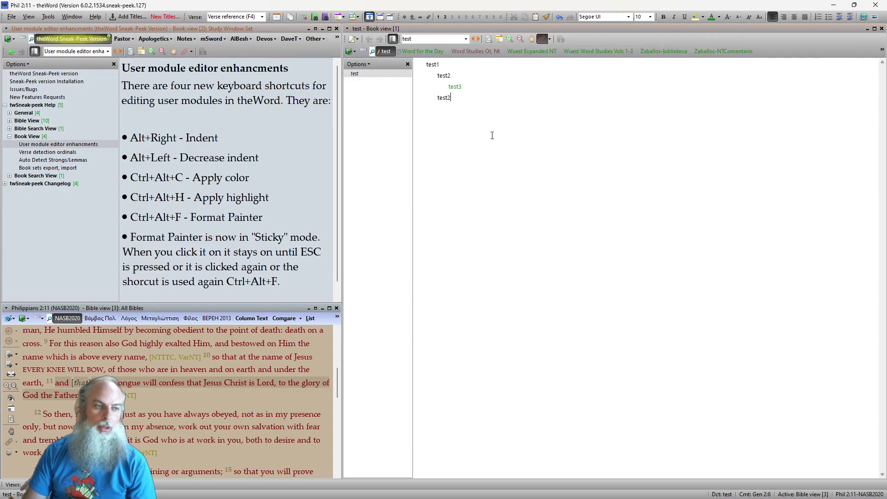
Step: Apply the last used green font color to the word test1 in the first line
double_click(435, 64)
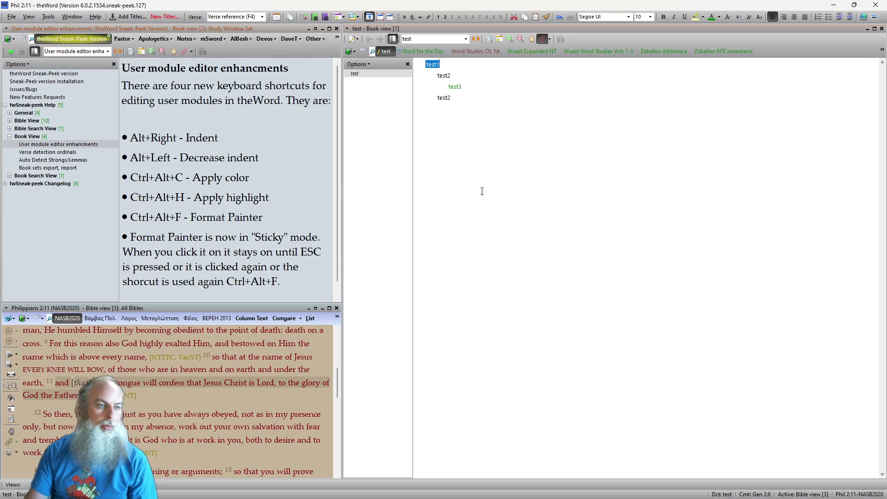
key("ctrl+alt+c")
left_click(482, 192)
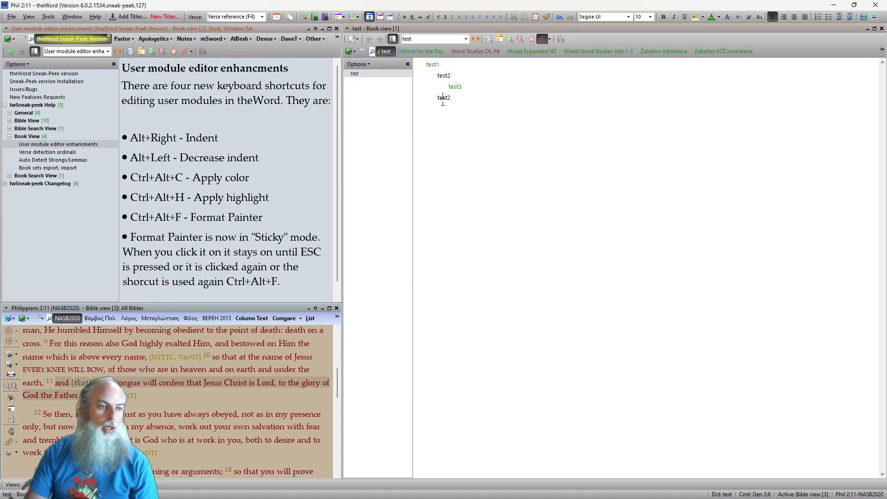
double_click(443, 98)
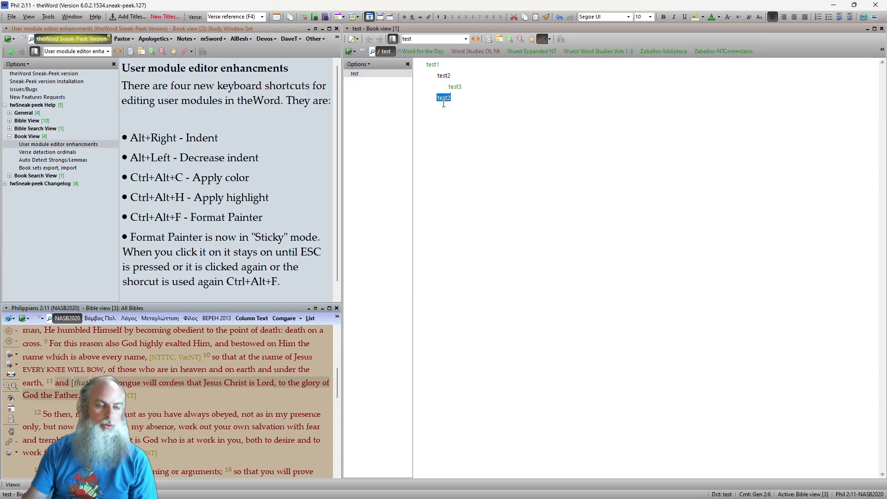
left_click(449, 184)
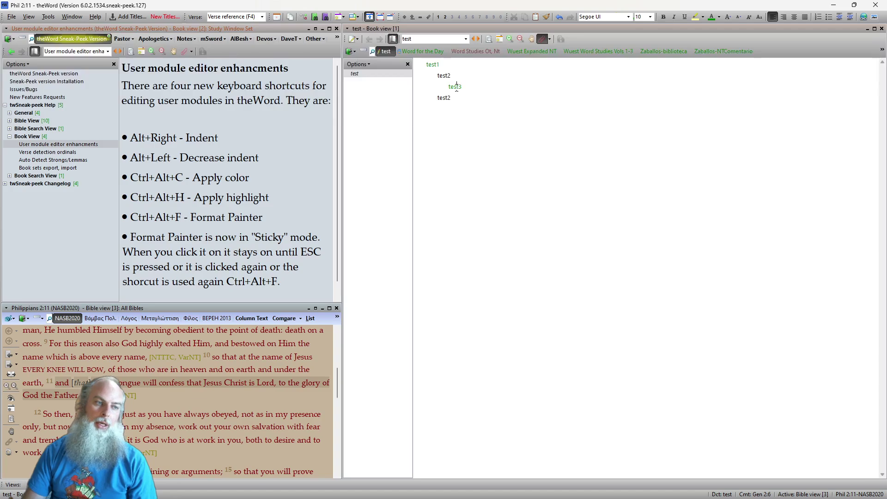
Step: Highlight the word test3 with the current yellow highlight color
double_click(456, 87)
left_click(696, 17)
left_click(635, 130)
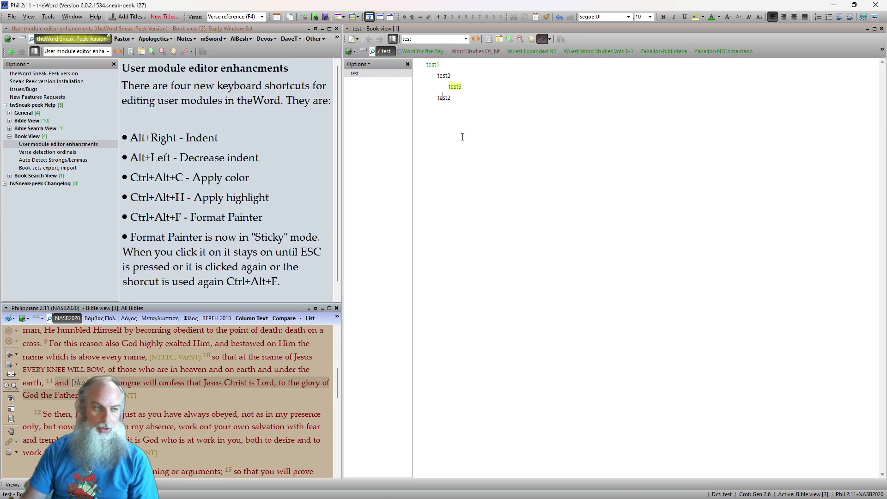
Step: Highlight the first two letters of the last test2 line with the current yellow highlight color
left_click_drag(443, 99, 434, 100)
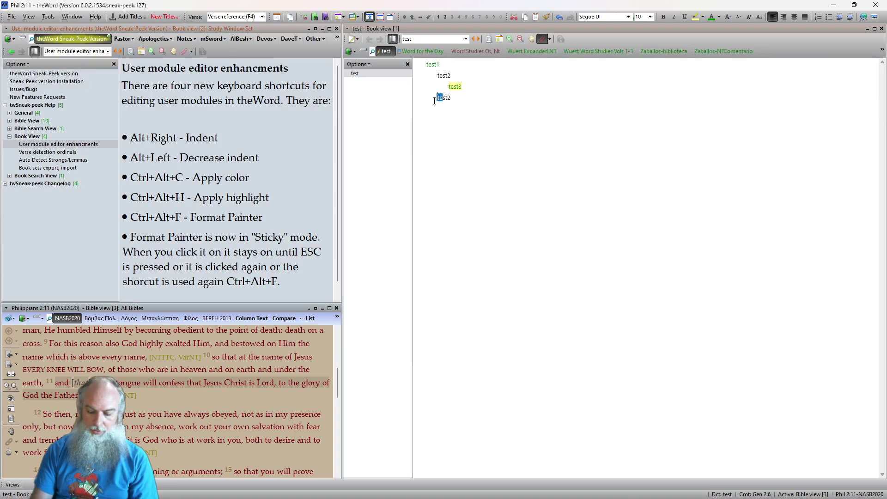
left_click(486, 163)
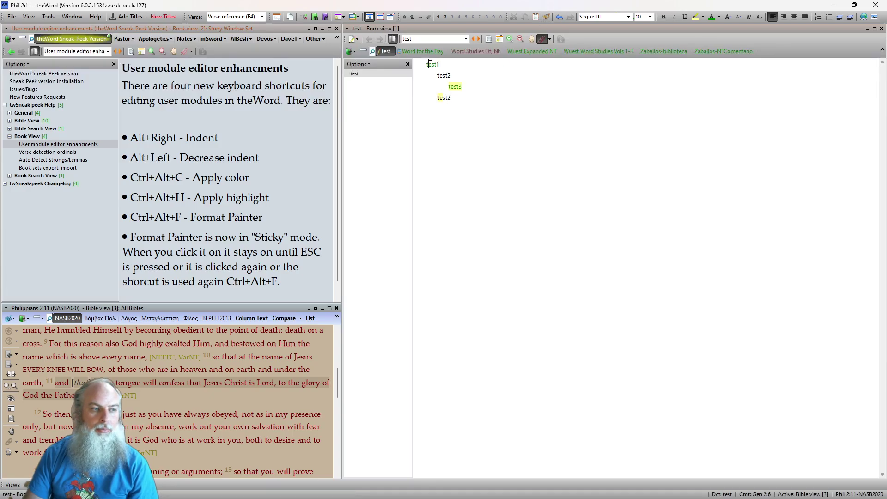
Step: Use the Format Painter to copy the green, unindented formatting of test1 onto both test2 lines, leaving the tool after each one
key("ctrl+alt+f")
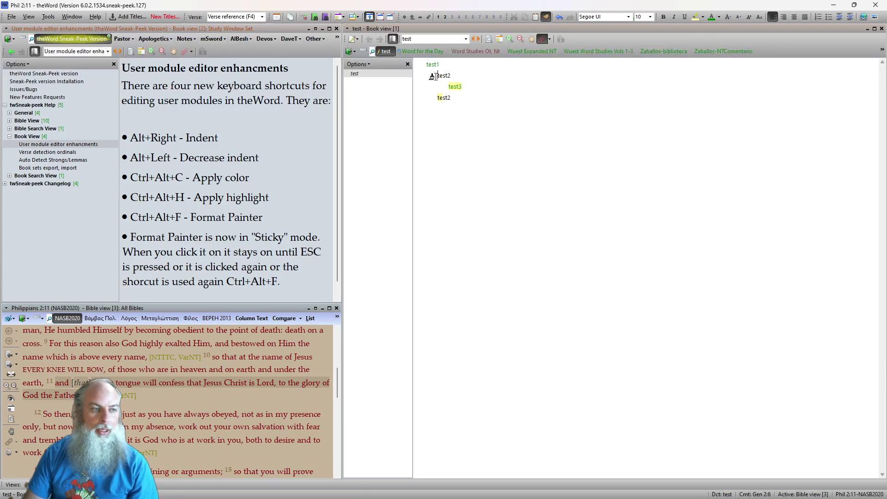
left_click_drag(434, 76, 460, 78)
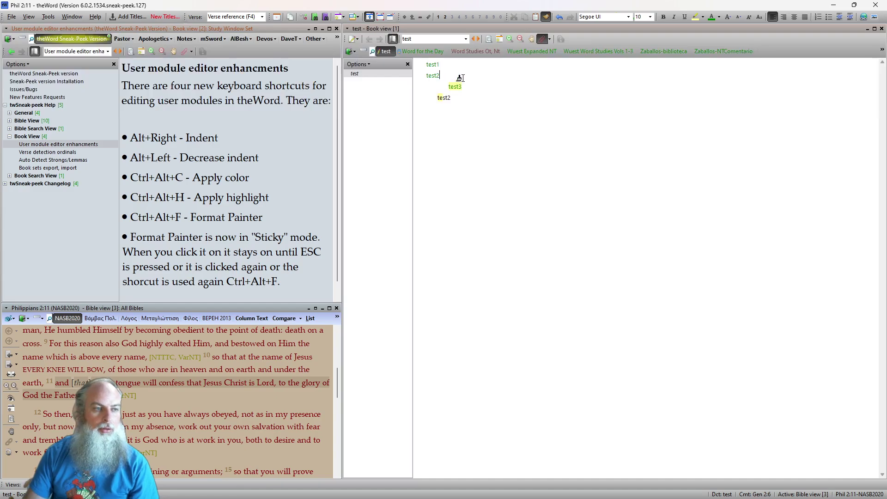
key("Escape")
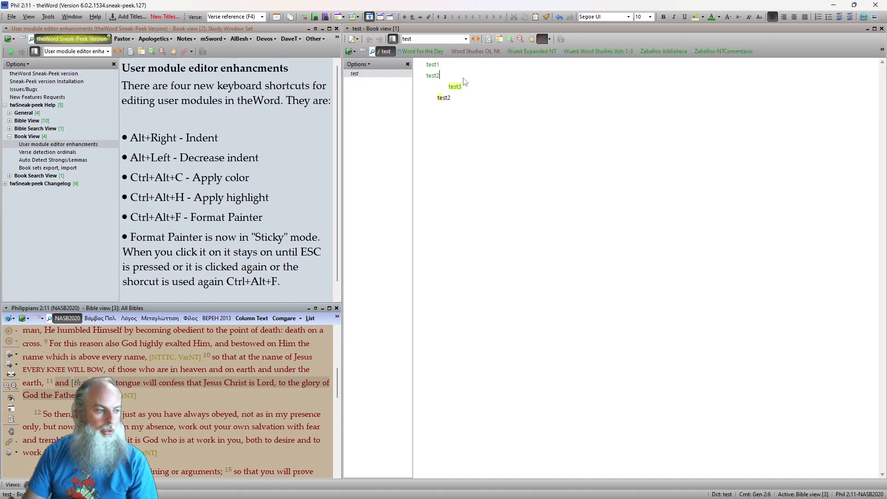
key("ctrl+alt+f")
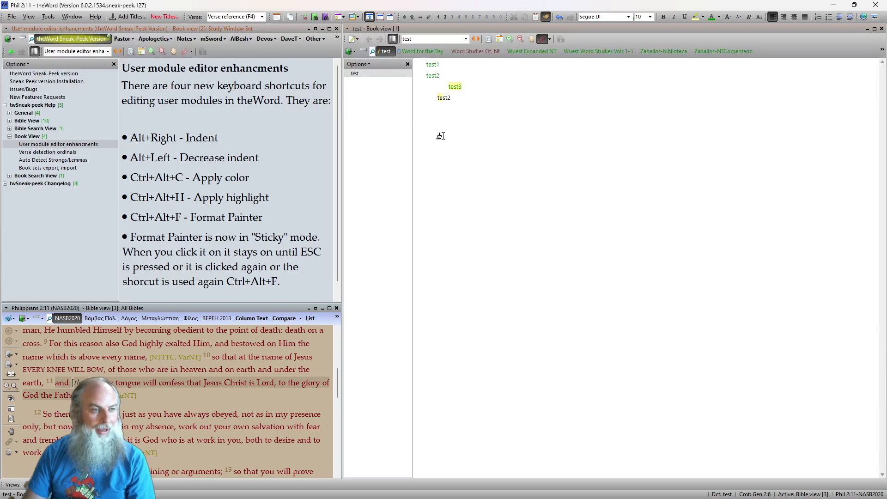
left_click_drag(437, 103, 454, 108)
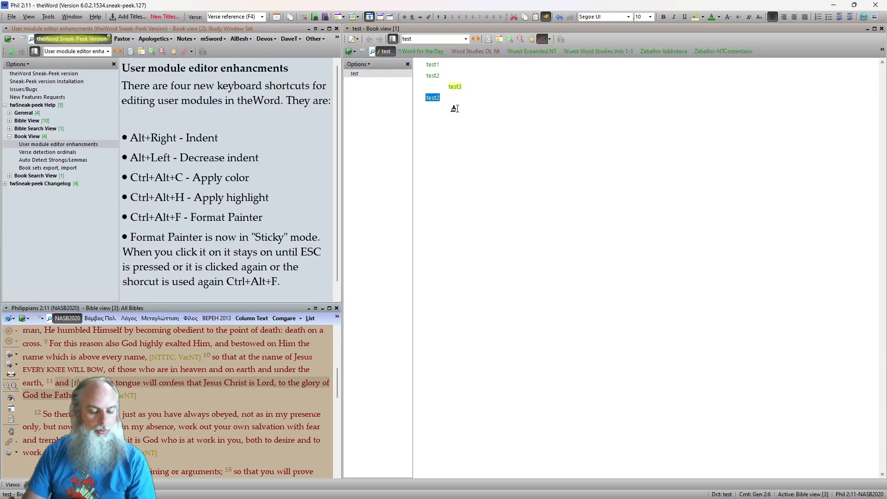
key("Escape")
left_click(455, 111)
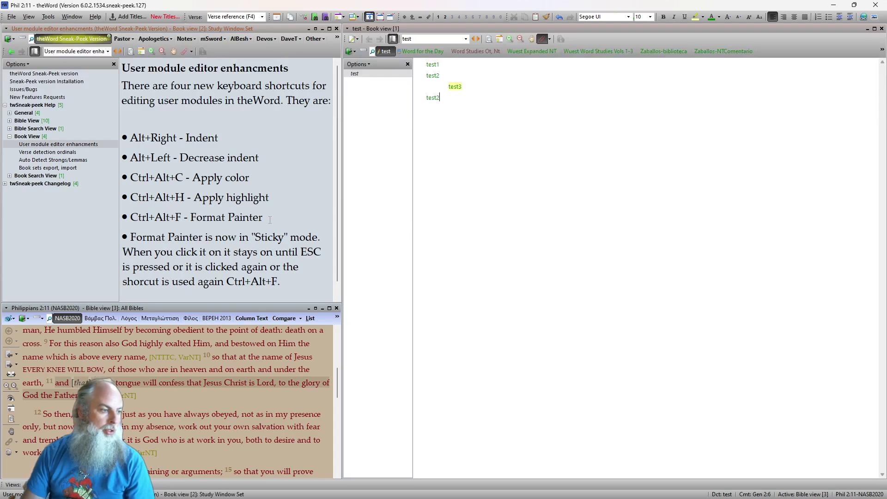
Step: Copy the green, unindented formatting onto test3 with the Format Painter and turn the tool off
scroll(262, 202, "down", 1)
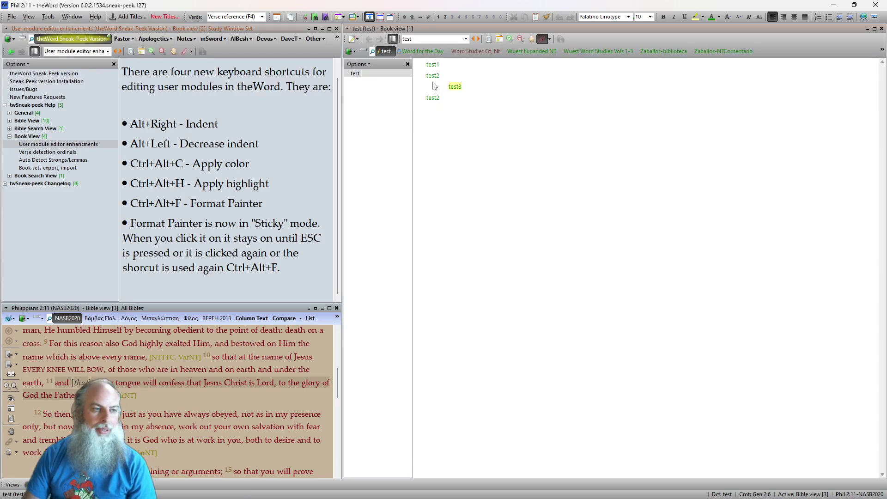
key("ctrl+alt+f")
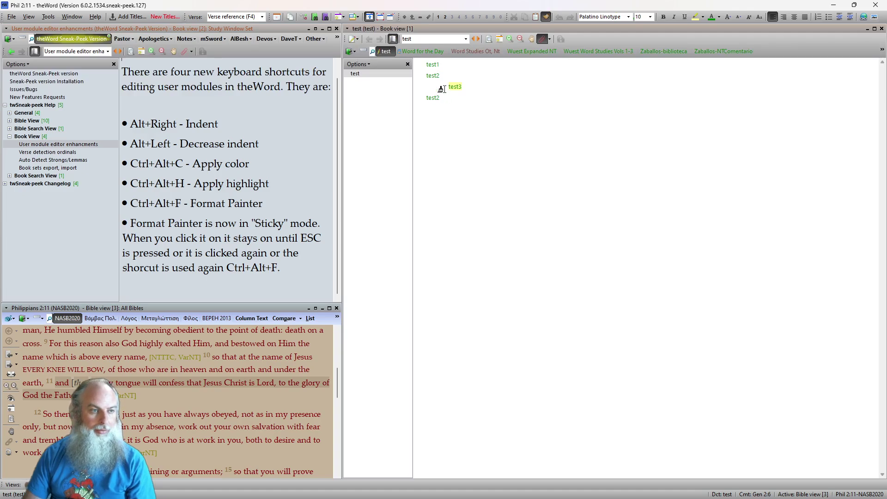
double_click(455, 86)
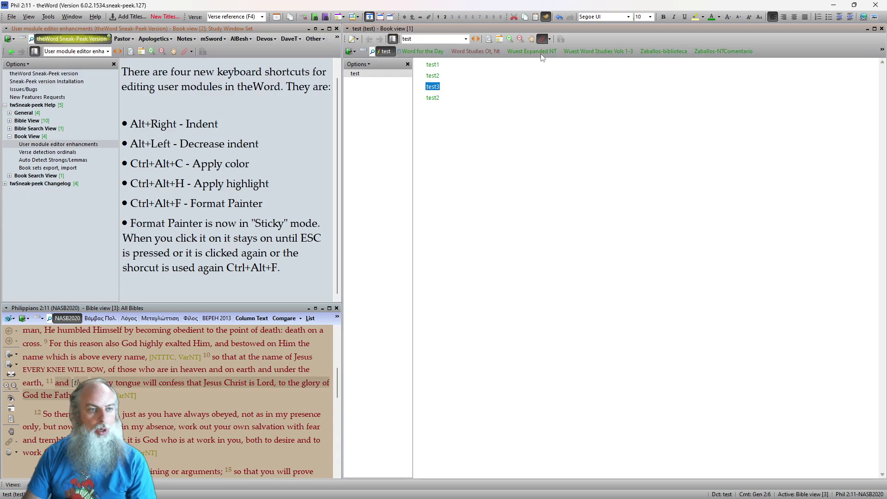
left_click(545, 17)
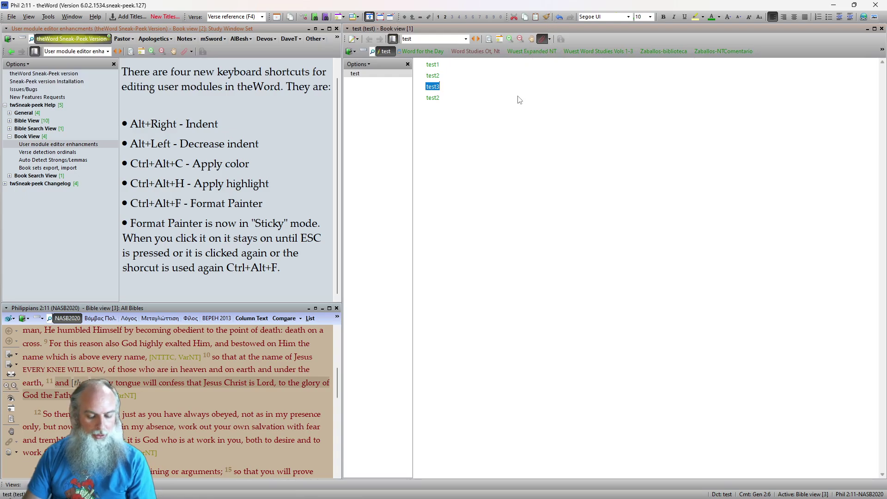
Step: Open the Verse detection ordinals help topic and replace all text in the test topic with "1st John 1:1"
left_click(283, 274)
left_click(65, 152)
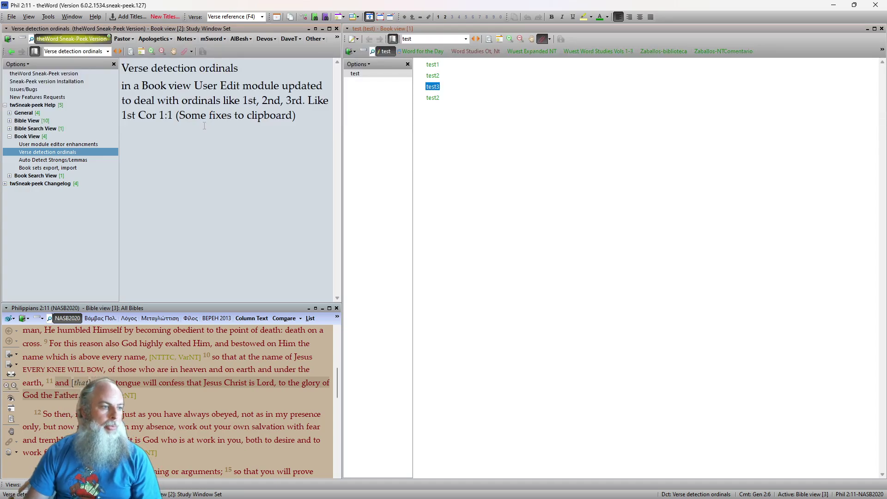
left_click(466, 96)
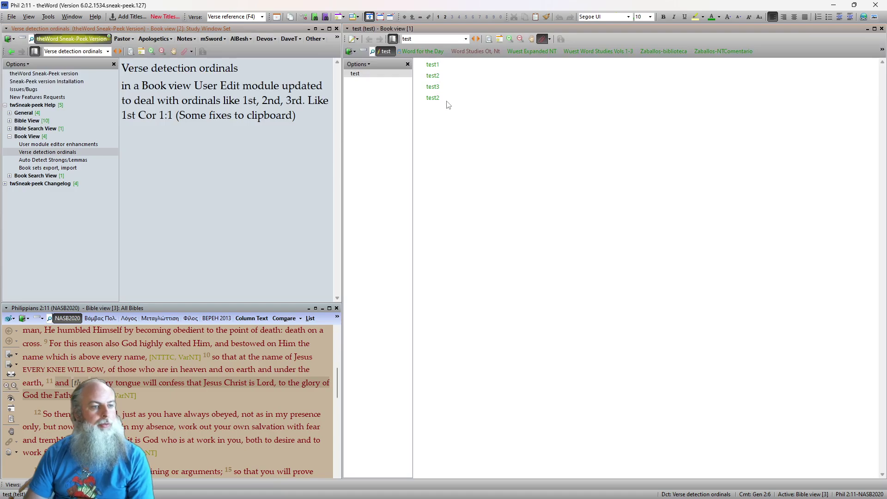
key("ctrl+a")
type("1")
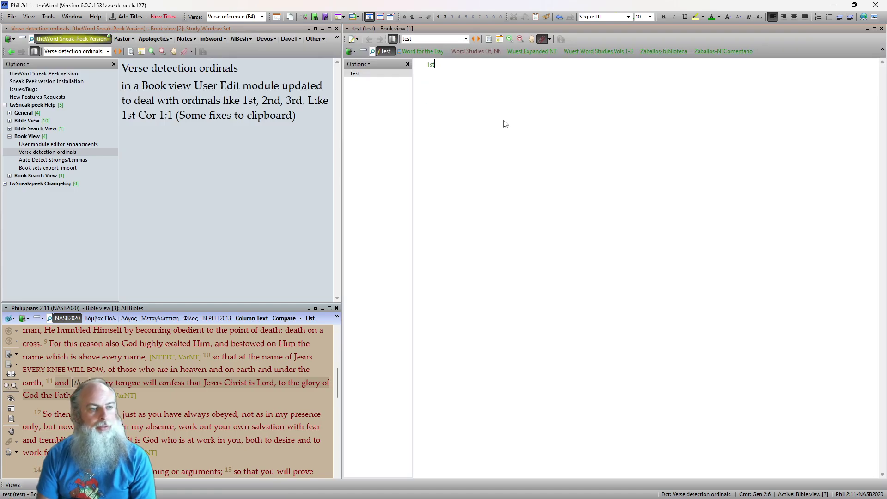
type("st JOhn")
key("BackSpace")
key("BackSpace")
key("BackSpace")
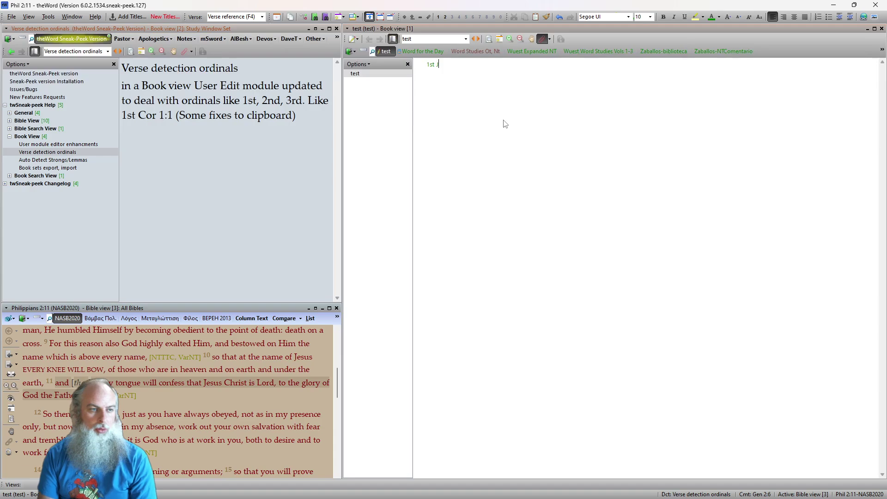
type("ohn 1:1")
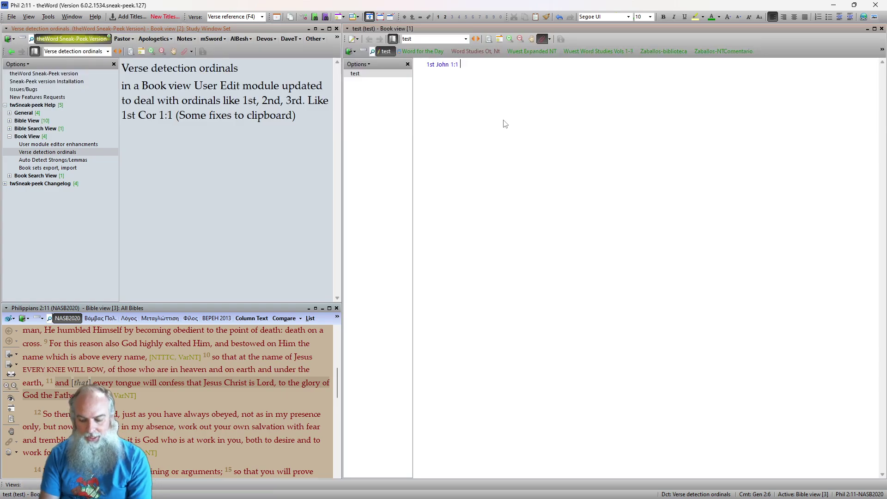
Step: Add the references "I John 1:1" and "2nd John 1:1" on the same line, separated by semicolons
type("I John 1")
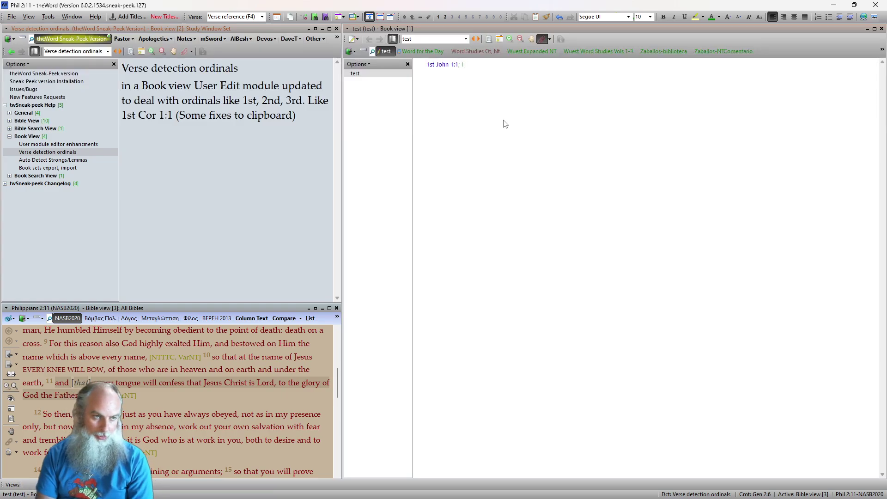
type(":1")
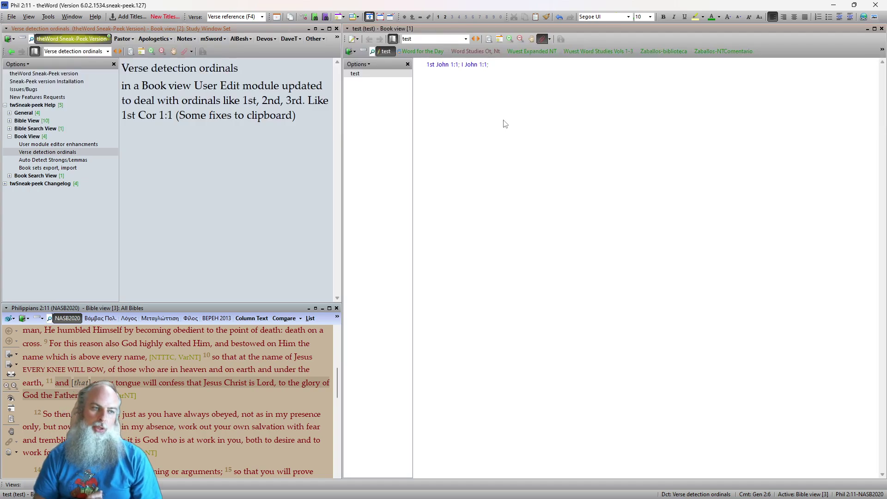
type("2")
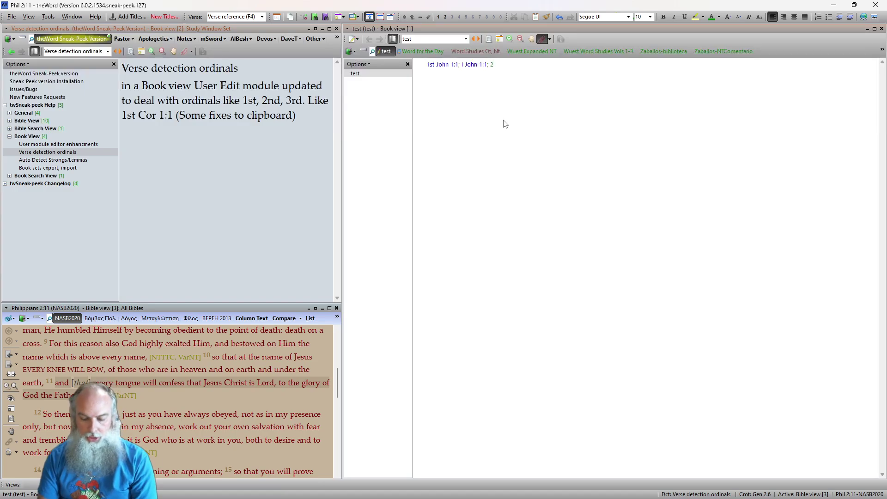
type("nd John 1:1")
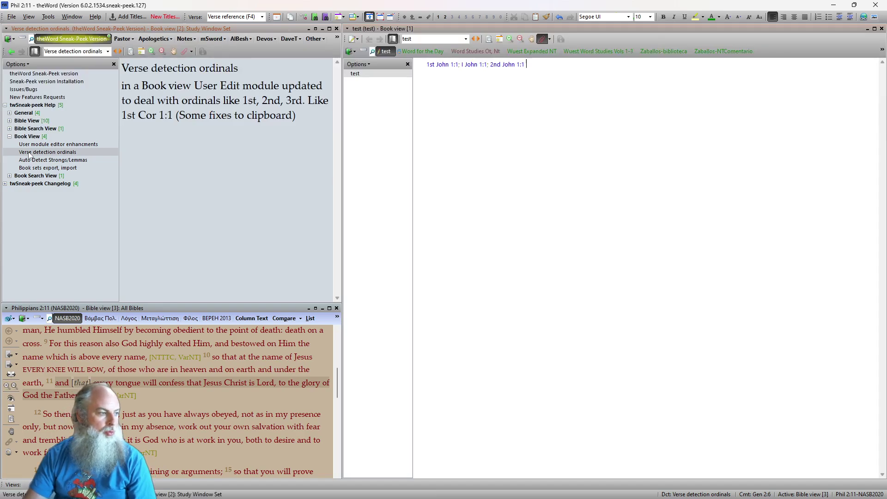
Step: Open the Auto Detect Strongs/Lemmas help topic and enter the Strong's number G10 in the test topic, below a blank line
left_click(45, 160)
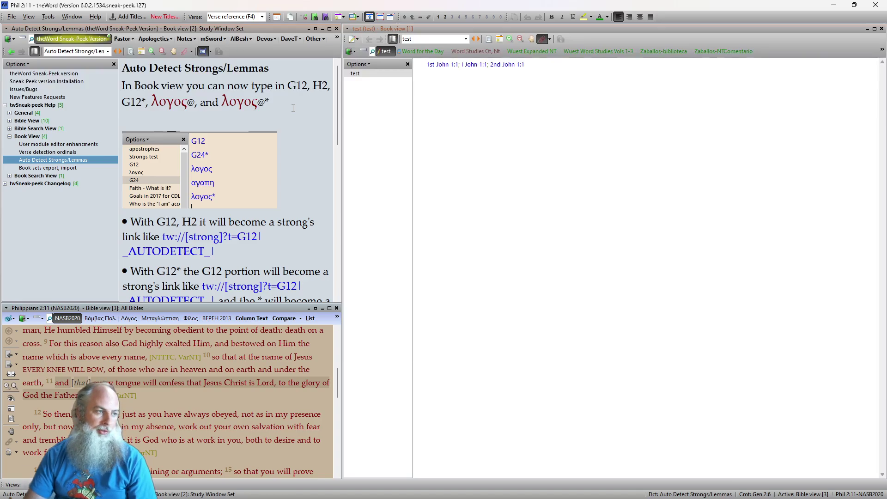
left_click(581, 72)
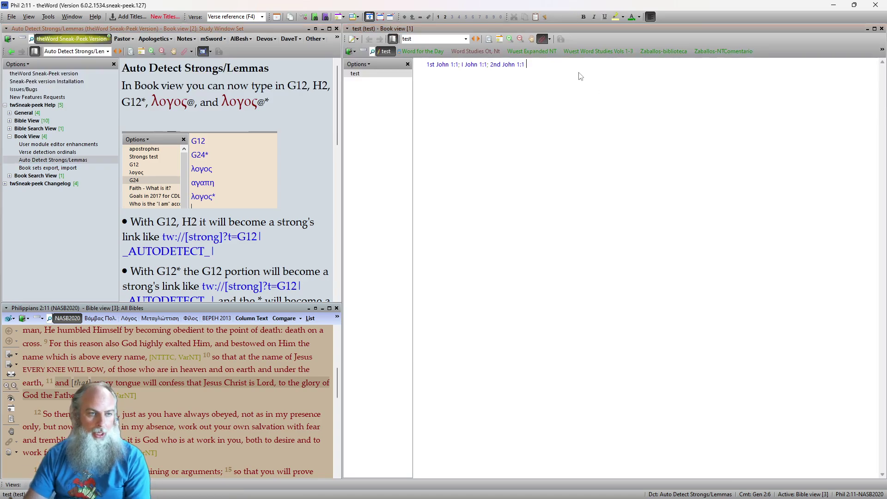
type("G10")
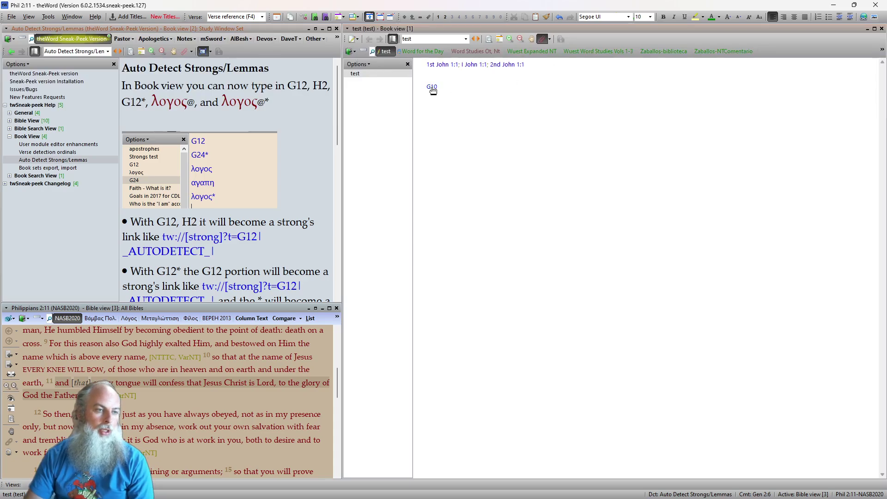
Step: Inspect the hyperlink target of the auto-detected G10 and close the hyperlink dialog
right_click(433, 89)
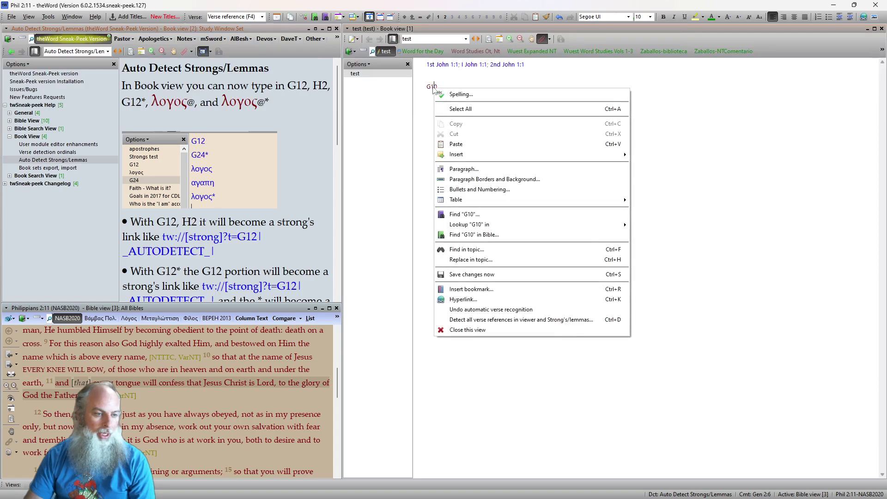
left_click(472, 306)
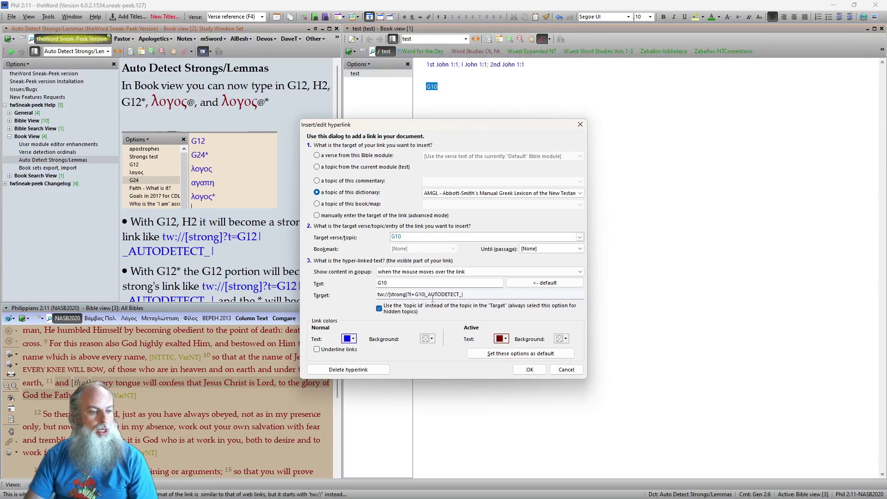
left_click(531, 370)
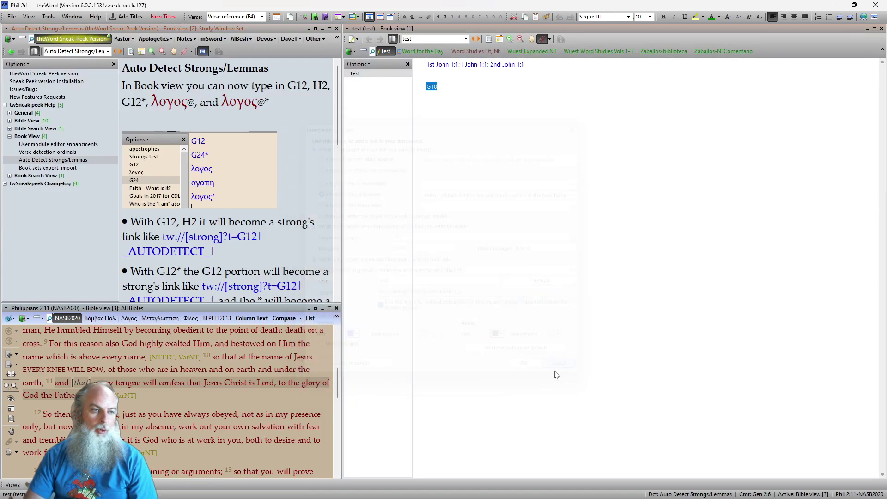
left_click(494, 100)
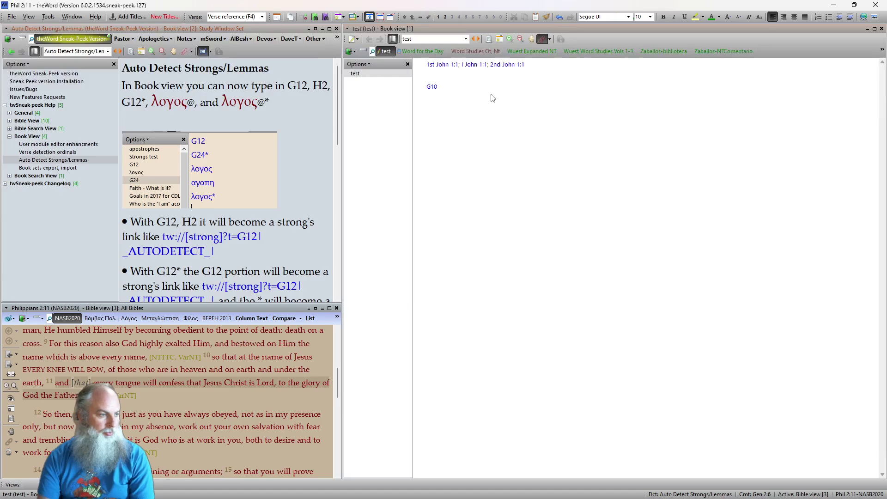
Step: Read further down the Strongs/Lemmas help topic and enter G12* on a new line below G10
scroll(278, 210, "down", 3)
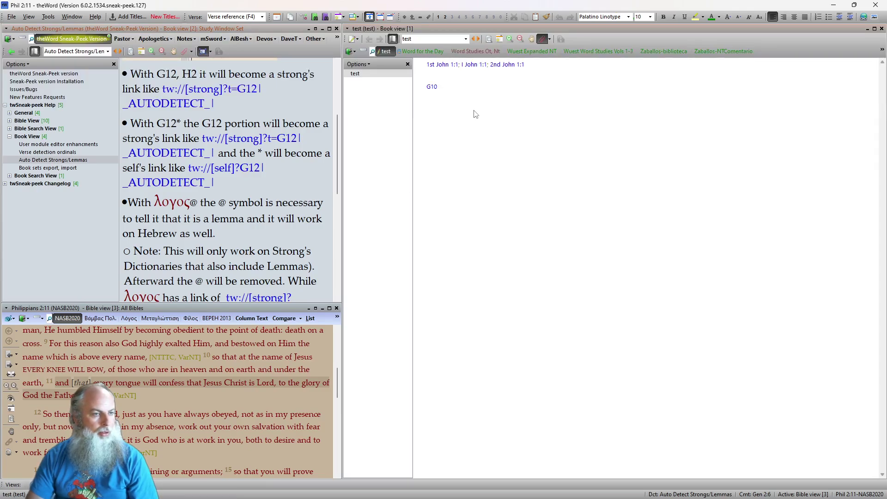
left_click(477, 87)
key("Return")
type("G1")
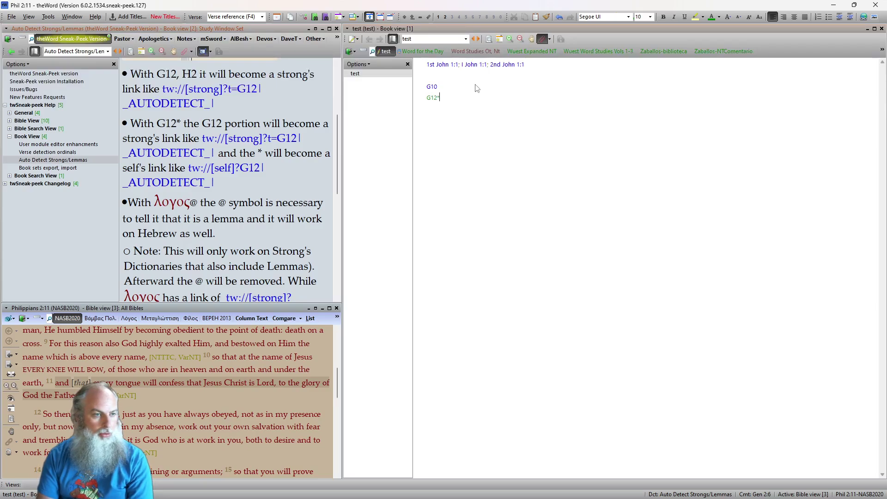
type("2*")
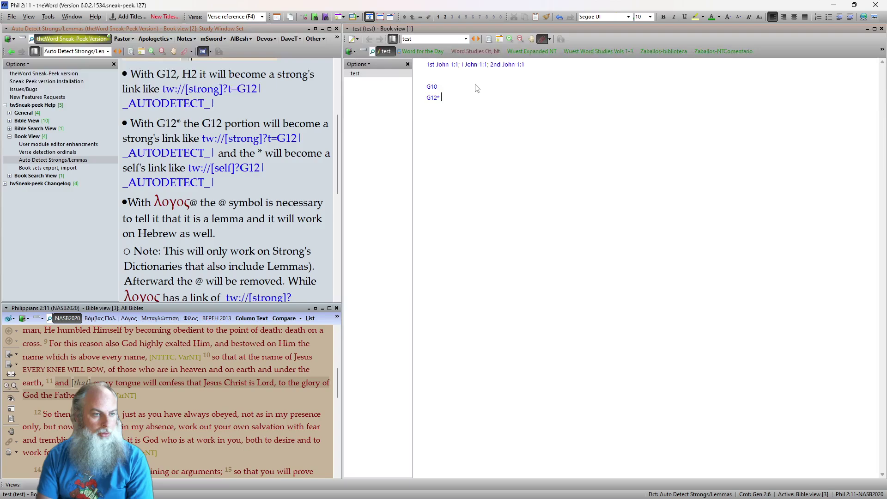
Step: Inspect the hyperlink target of the G12 portion of G12* and cancel the hyperlink dialog
right_click(439, 99)
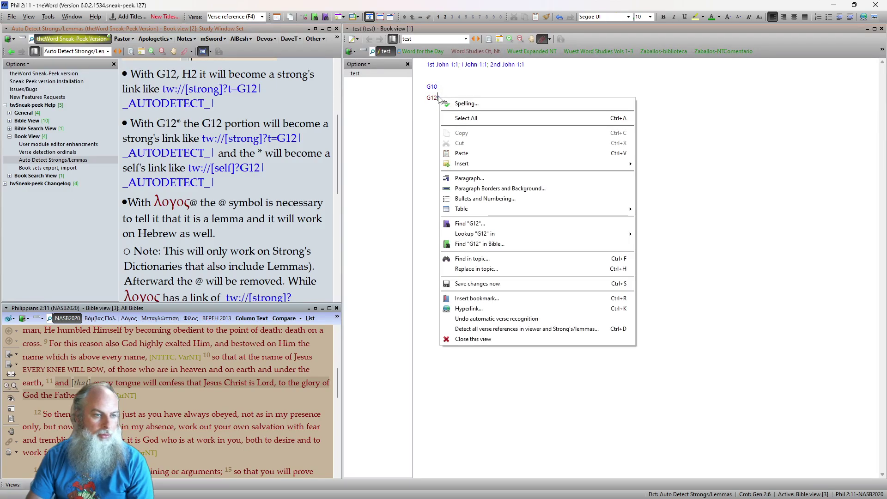
left_click(499, 310)
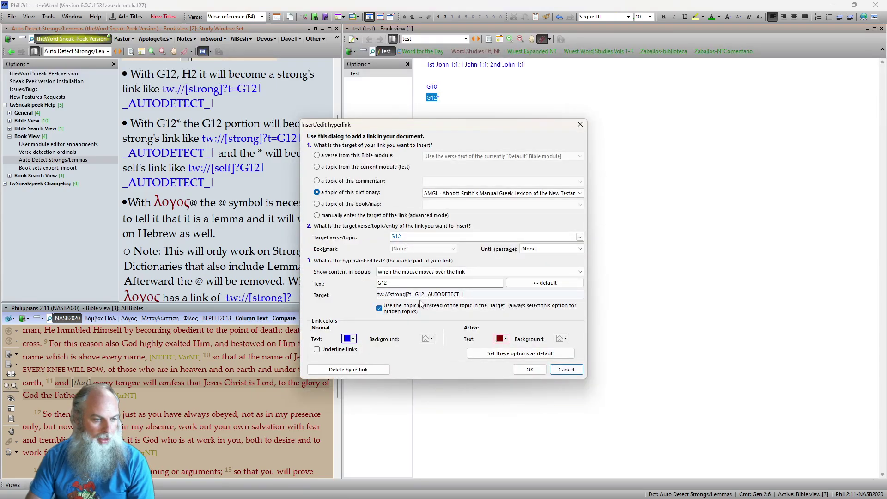
left_click(565, 370)
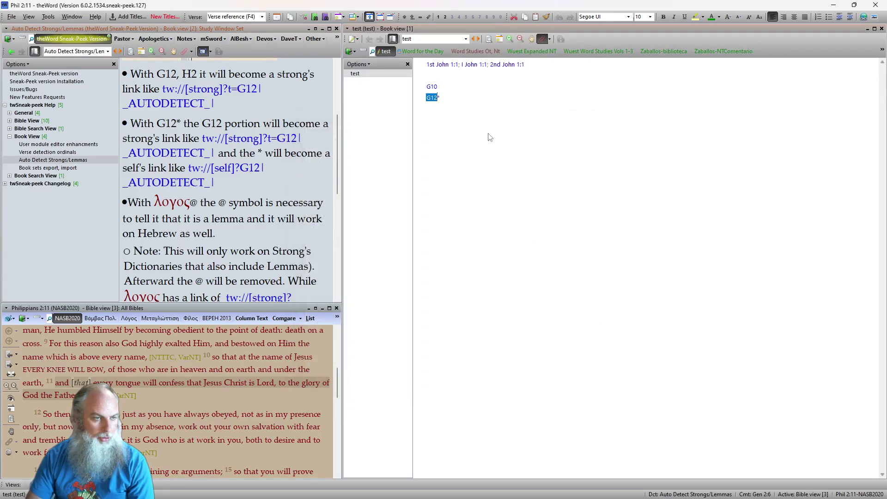
left_click(488, 134)
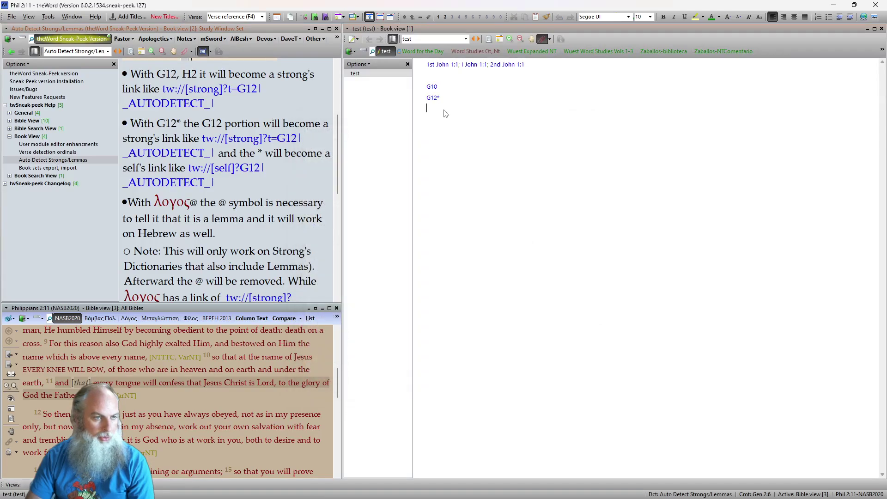
Step: Inspect the hyperlink targets of G10 and the G12 portion of G12* for comparison, cancelling the hyperlink dialog each time
right_click(431, 87)
left_click(475, 296)
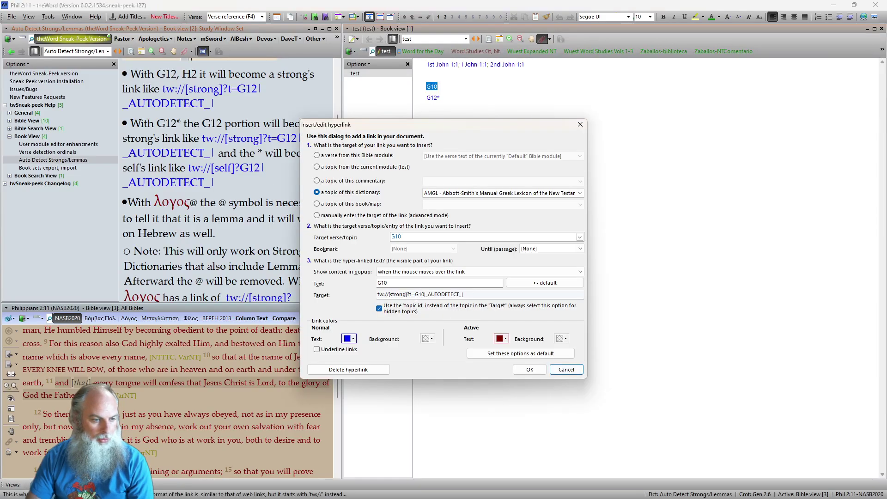
left_click(563, 370)
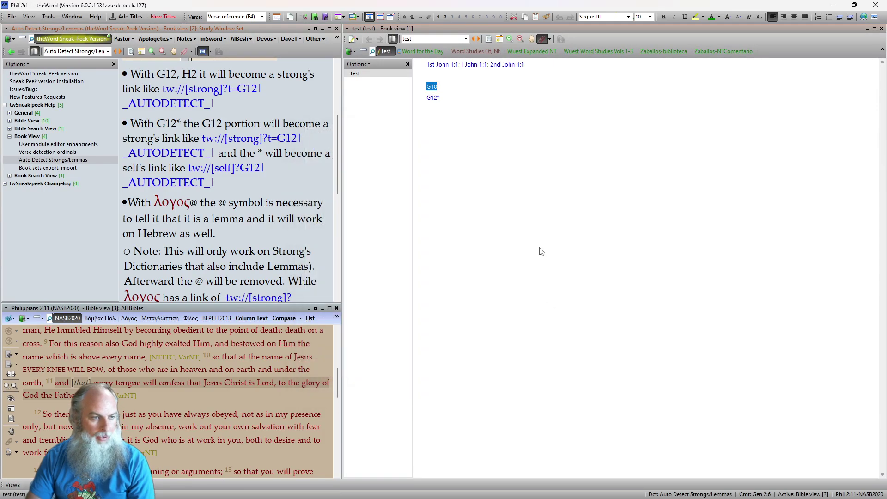
left_click(465, 96)
right_click(432, 100)
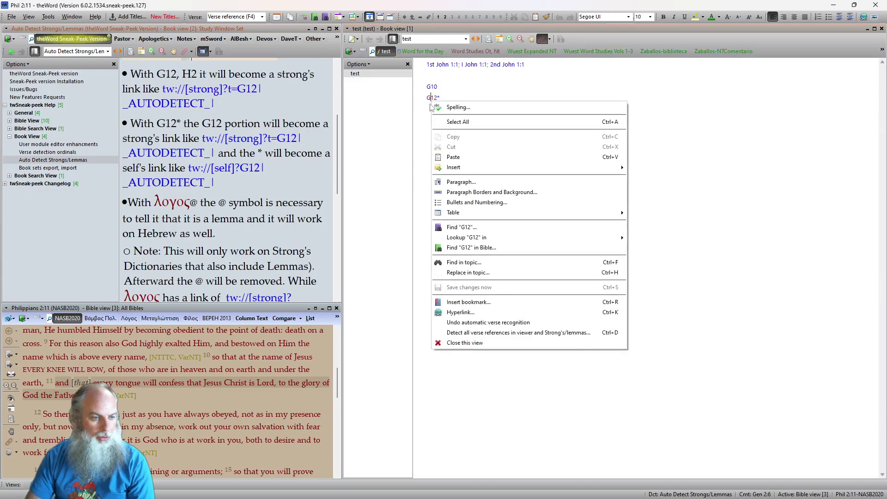
left_click(458, 317)
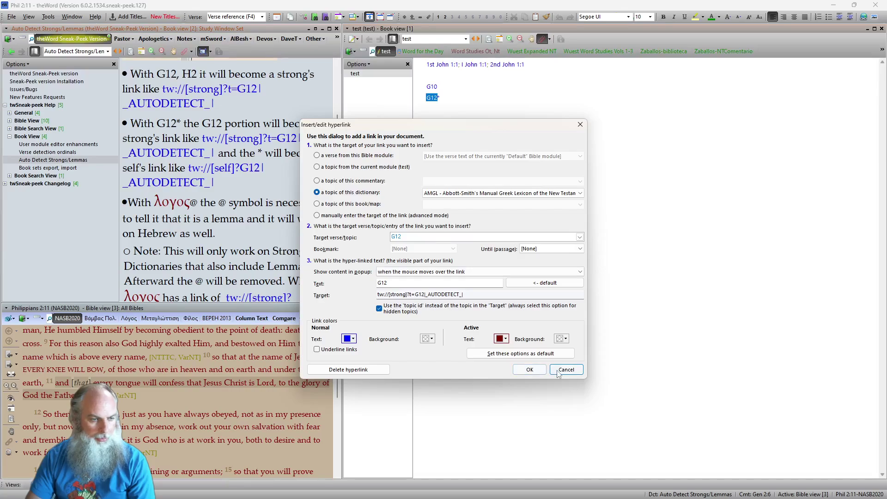
left_click(564, 370)
left_click(544, 269)
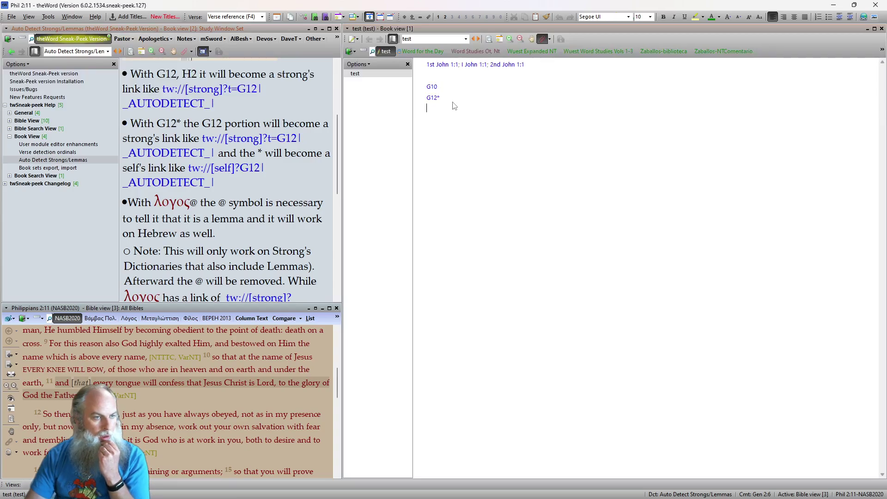
Step: Follow the G12* link to its dictionary entry and return to the test topic of the test module
left_click(437, 98)
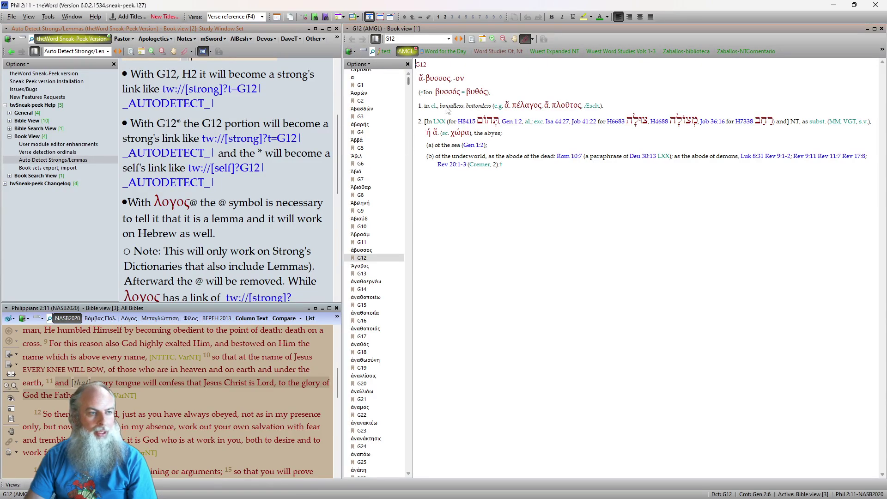
left_click(389, 52)
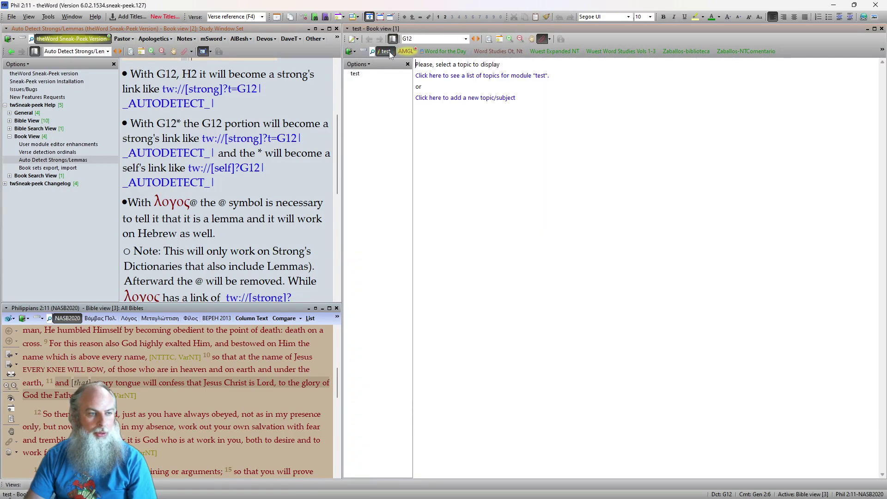
left_click(365, 74)
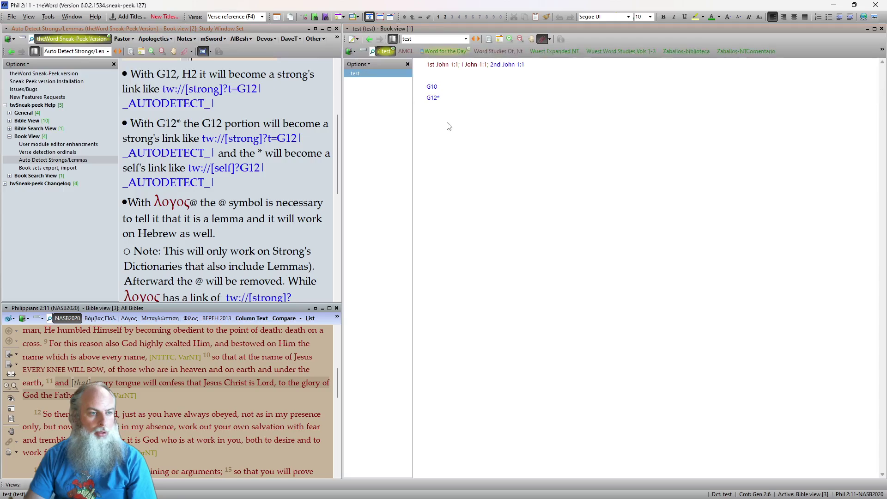
Step: Inspect the hyperlink target of the asterisk in G12* and cancel the hyperlink dialog
right_click(439, 99)
left_click(478, 312)
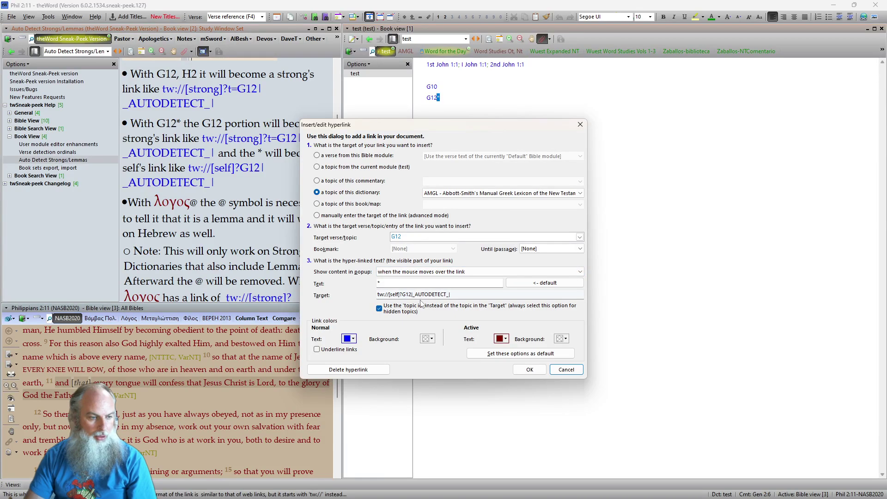
left_click(565, 370)
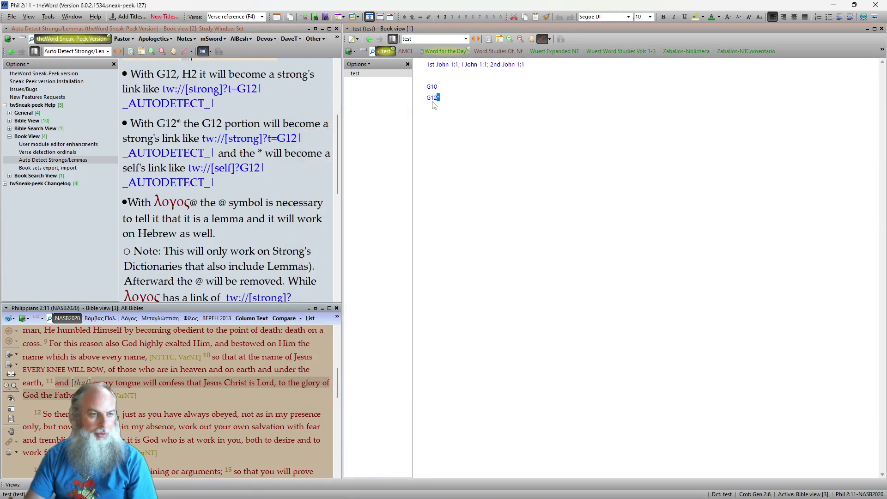
right_click(435, 102)
left_click(421, 149)
mouse_move(434, 99)
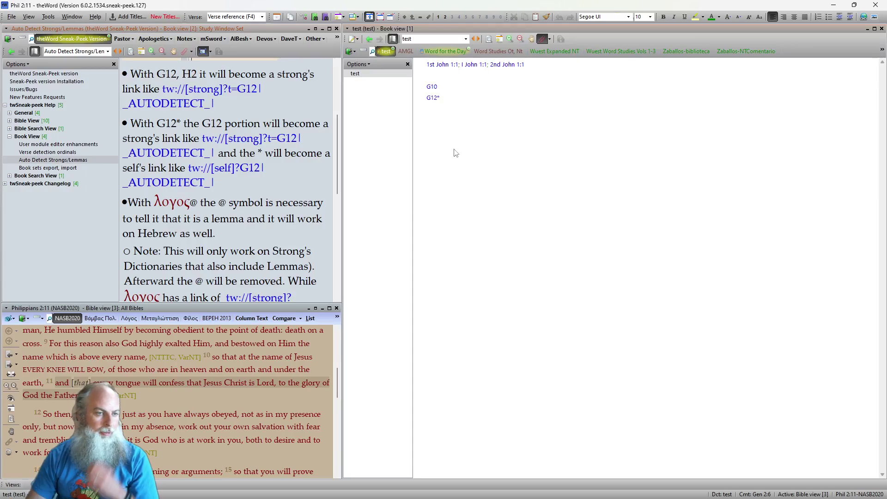
left_click(530, 119)
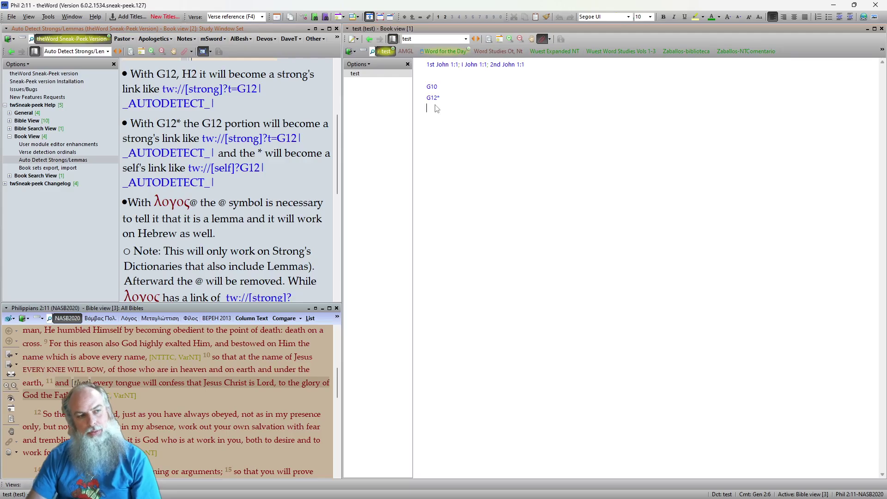
Step: Enter the Greek lemma λογος@ on the line below G12* to have it linked automatically
scroll(245, 189, "down", 2)
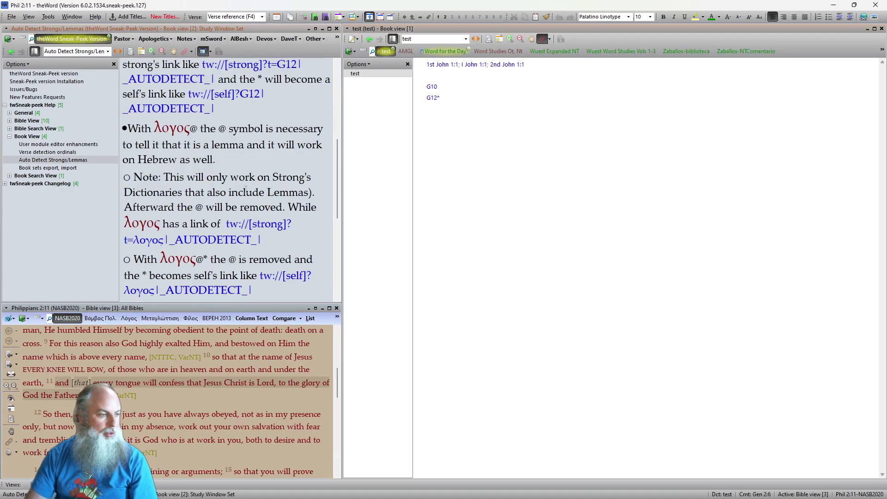
left_click(477, 100)
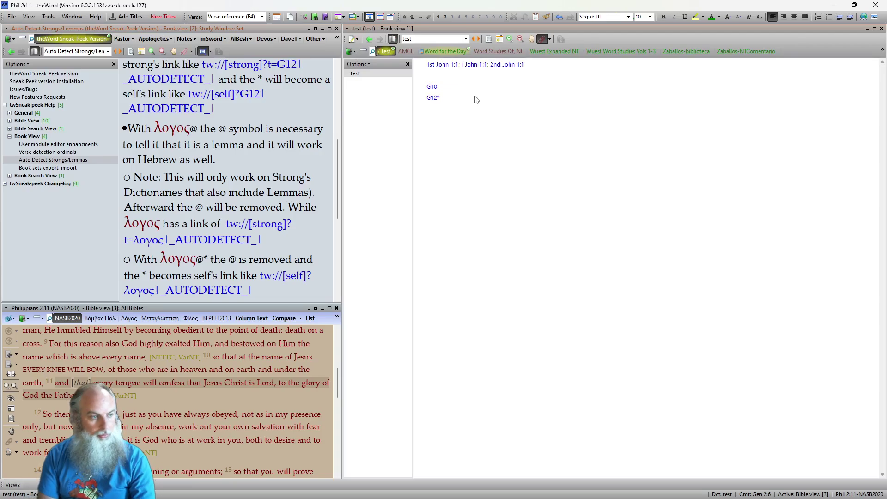
type("λογος")
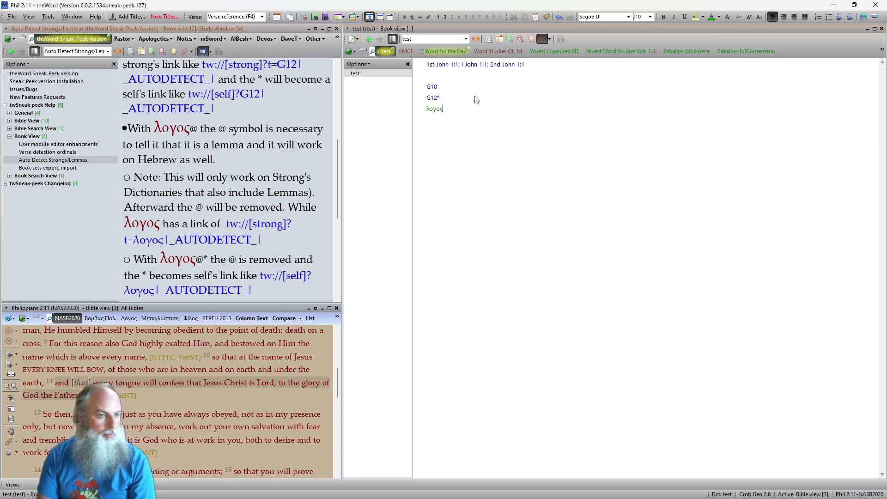
type("@")
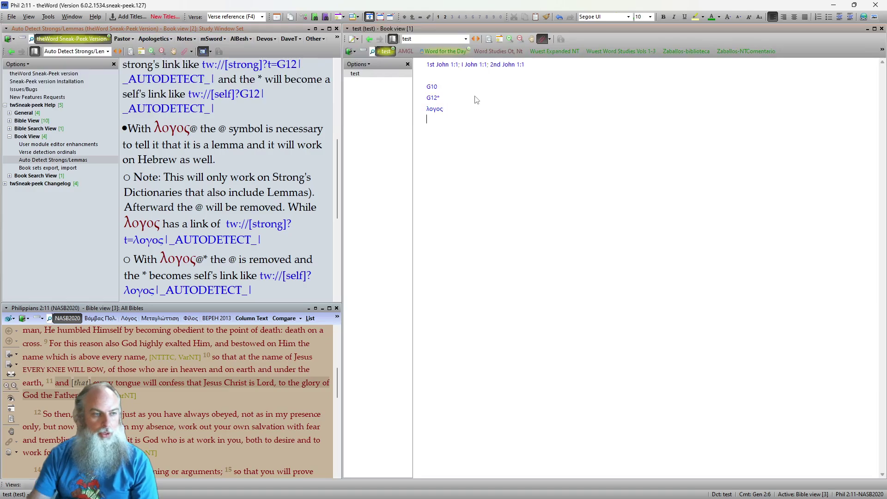
mouse_move(439, 113)
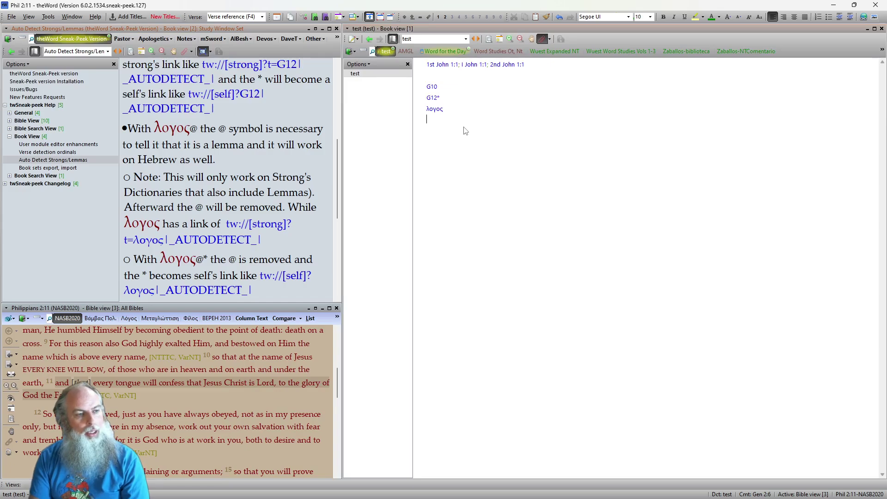
Step: Try entering a short Hebrew word followed by @ on the line below λογος, and remove it again
key("BackSpace")
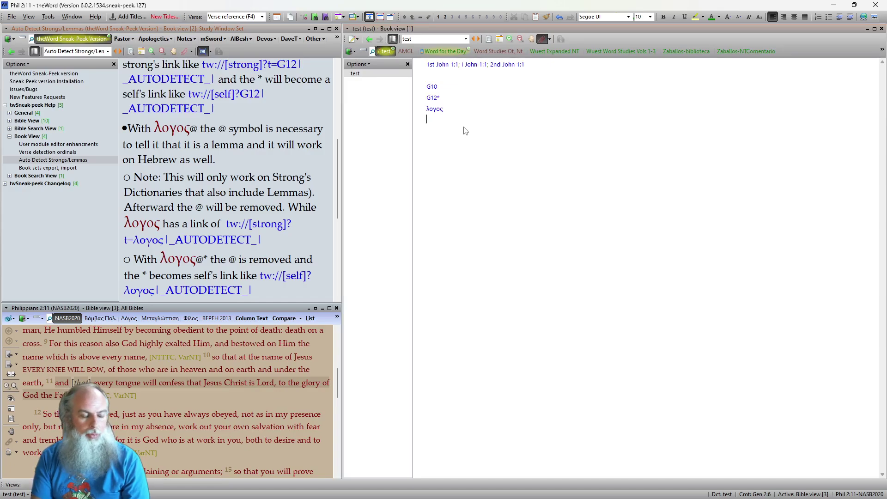
type("ין")
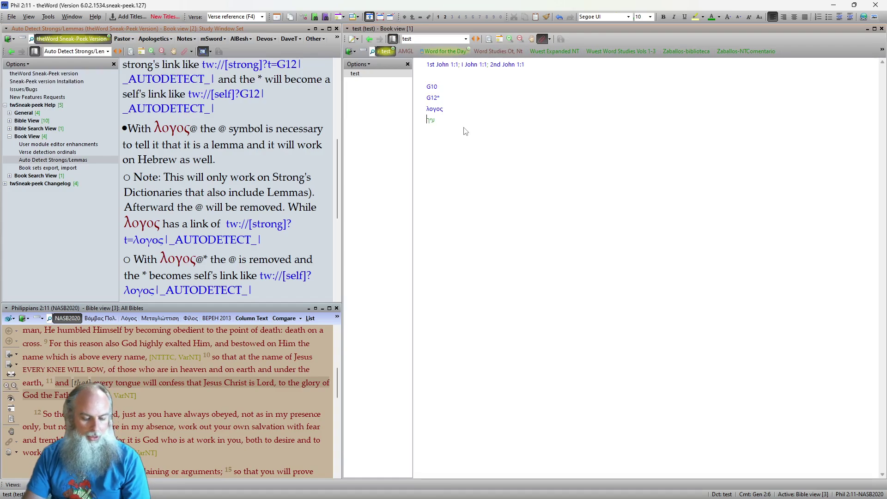
type("@")
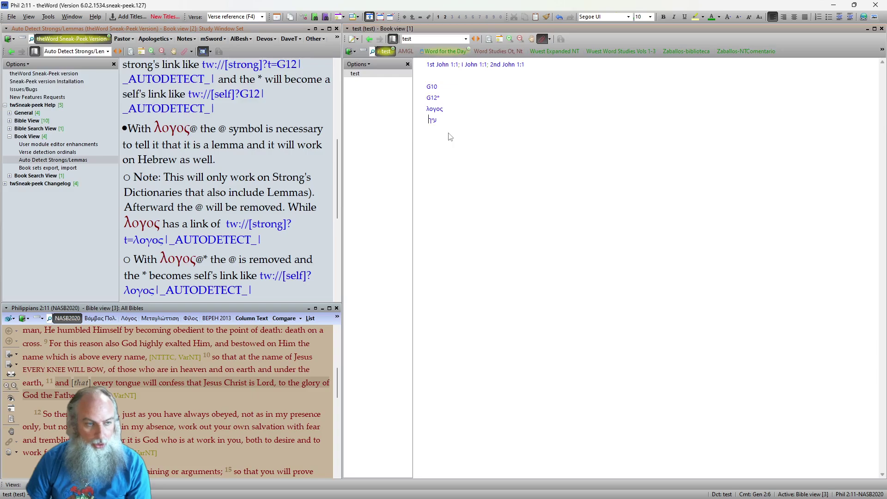
key("ctrl+z")
key("BackSpace")
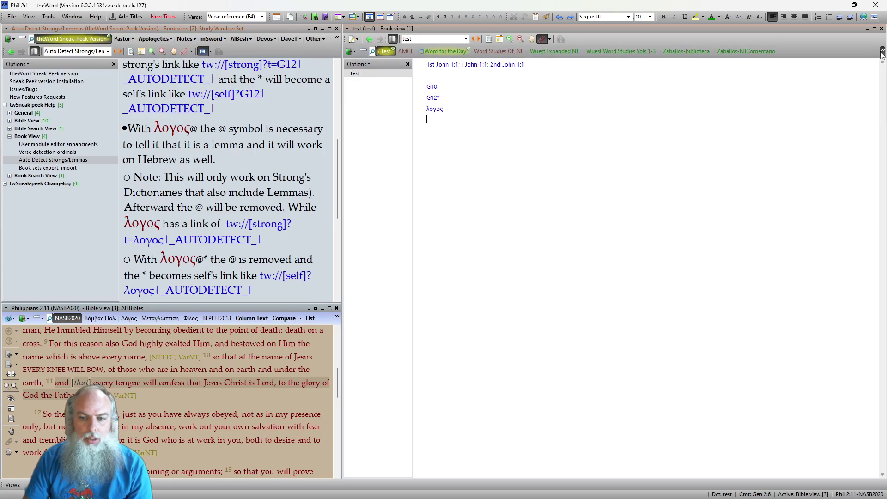
Step: Open the CWSD dictionary module and display entry H872 under Beth in the Old Testament section
left_click(372, 52)
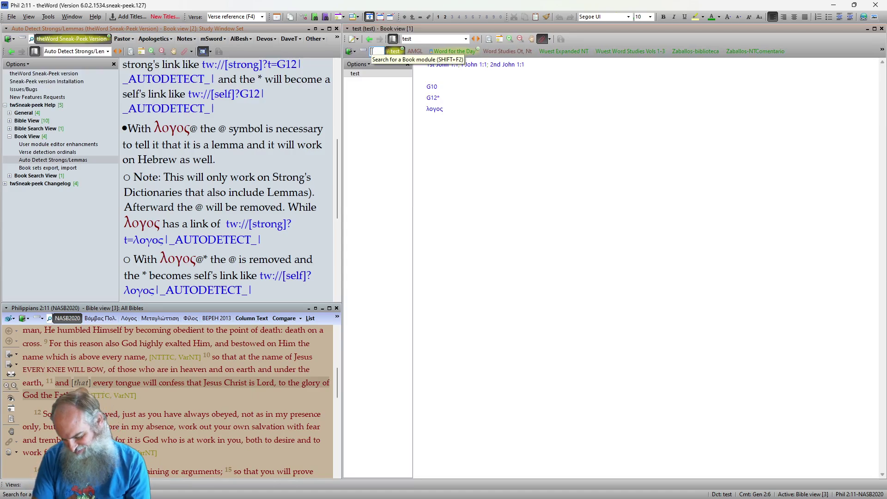
type("cwsd")
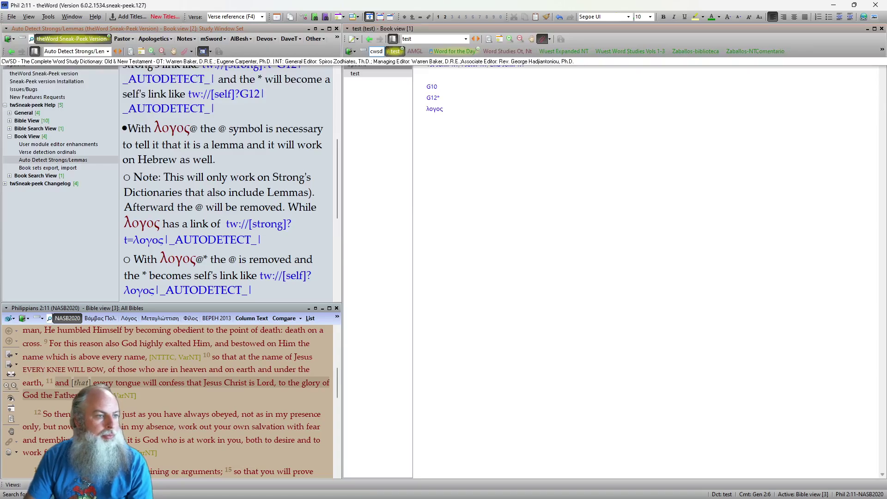
key("Return")
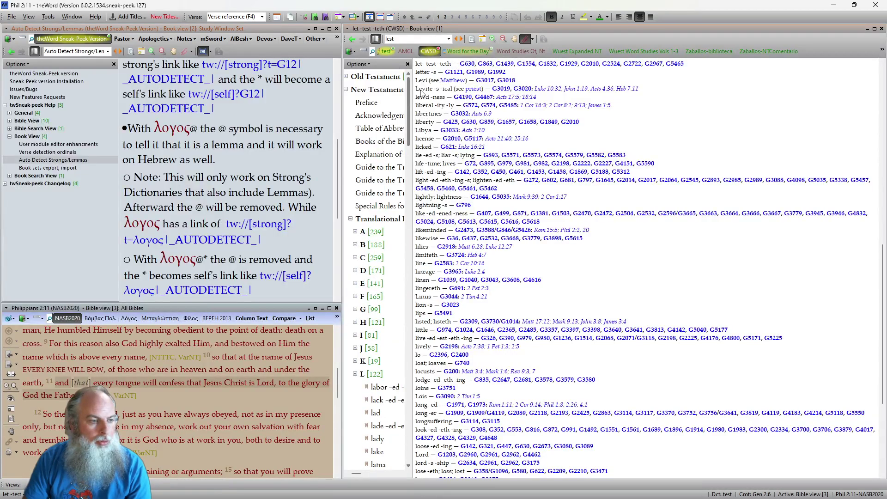
left_click(351, 219)
left_click(347, 77)
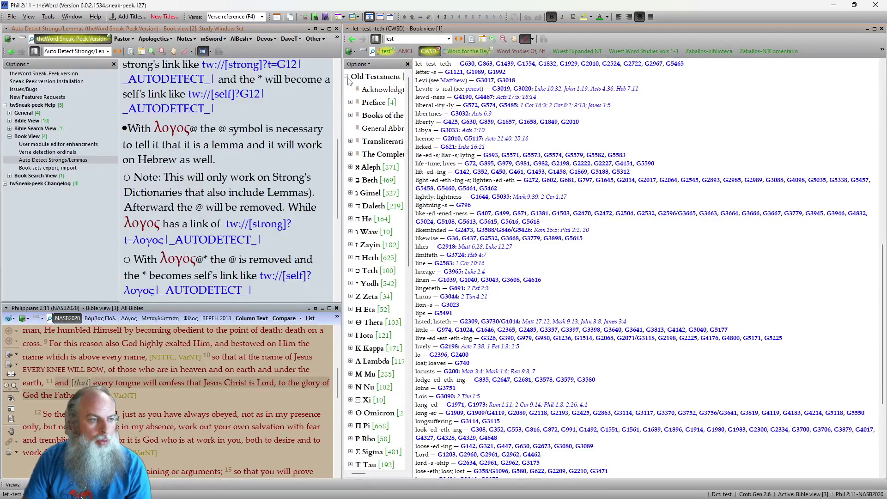
left_click(372, 180)
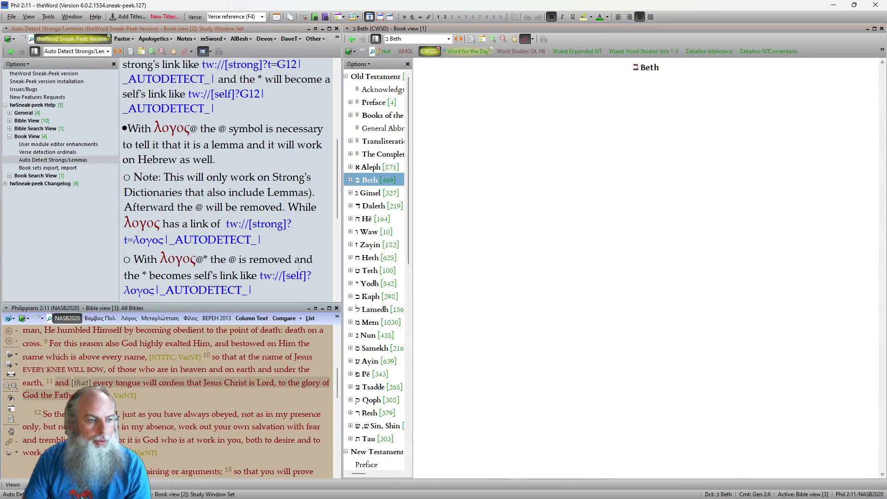
left_click(350, 179)
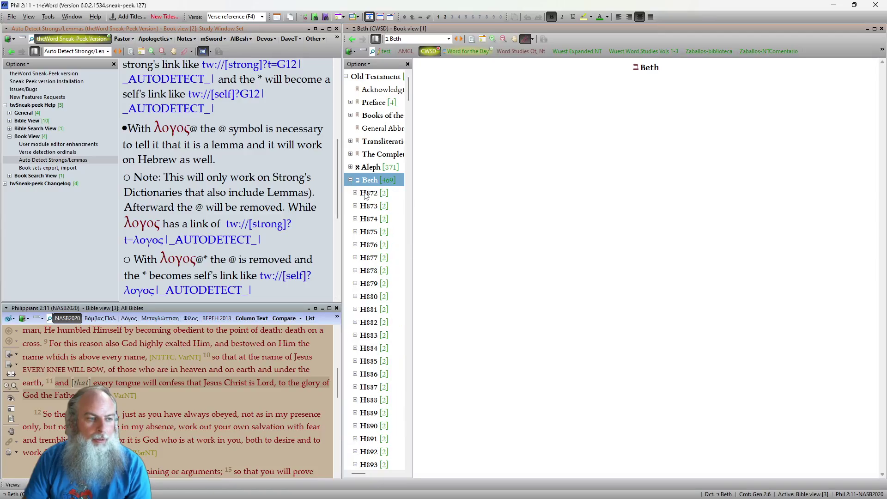
left_click(367, 194)
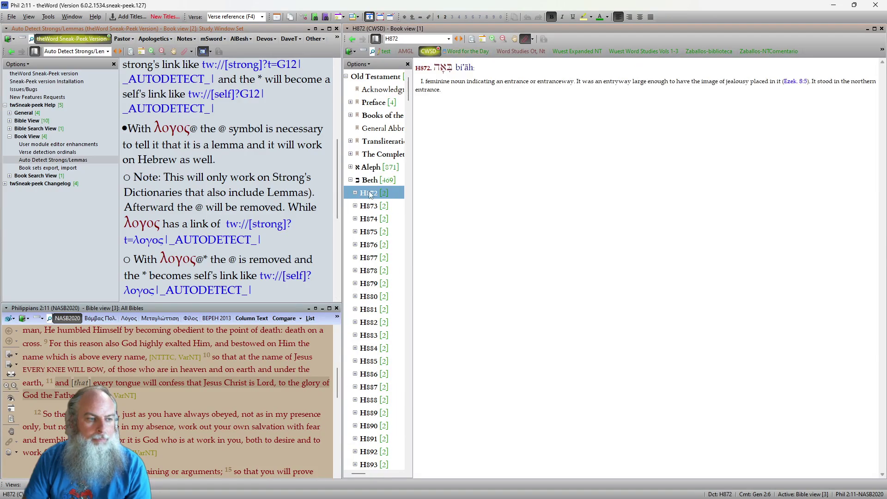
Step: Copy the Hebrew headword of H872 and paste it into the test topic below λογος
double_click(451, 70)
key("ctrl+c")
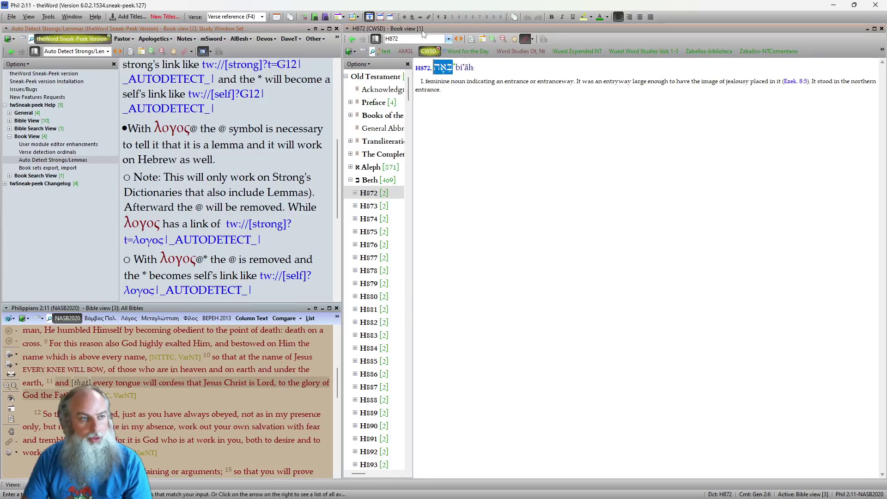
left_click(385, 51)
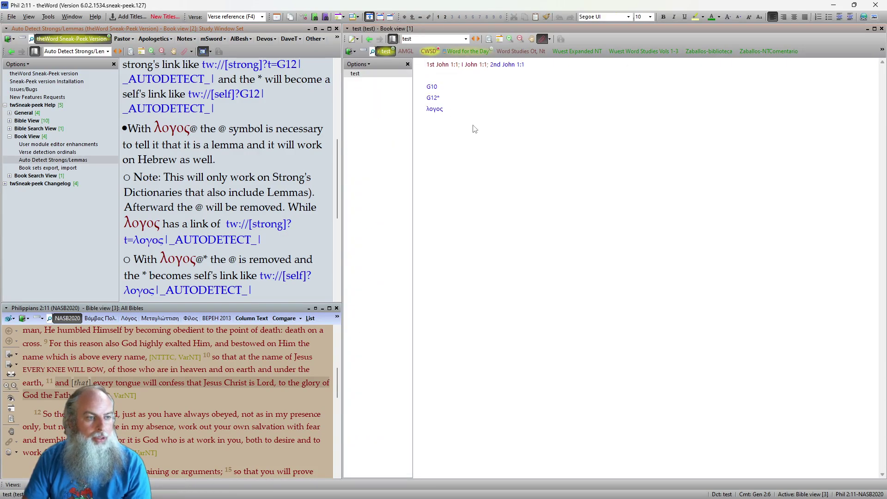
key("ctrl+v")
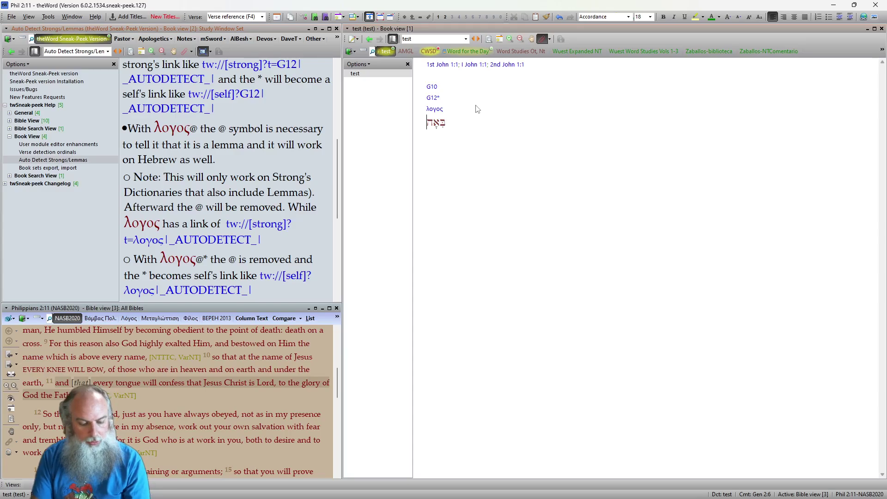
Step: Try to link the pasted Hebrew word as a lemma with @, and undo the detection and remove the symbol
type("@")
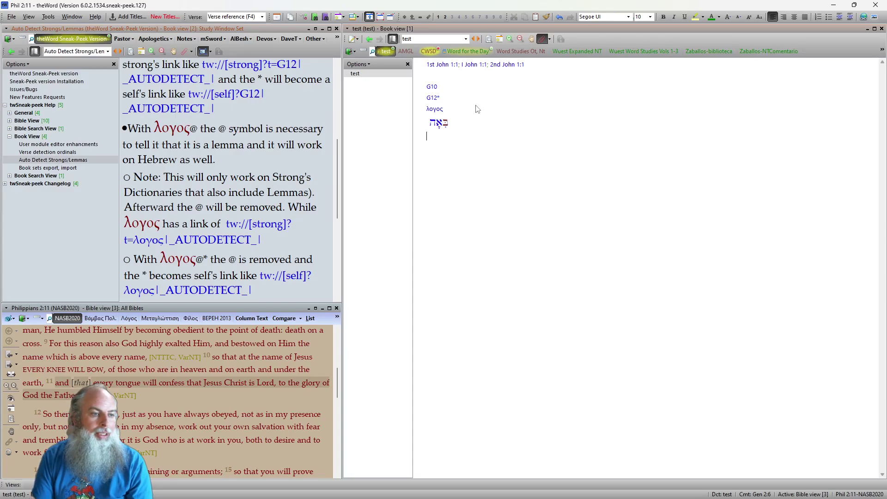
mouse_move(439, 123)
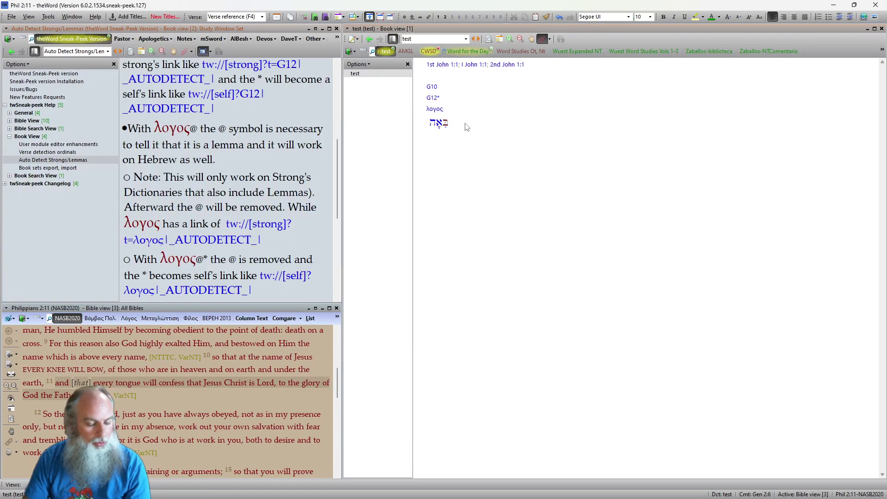
key("ctrl+z")
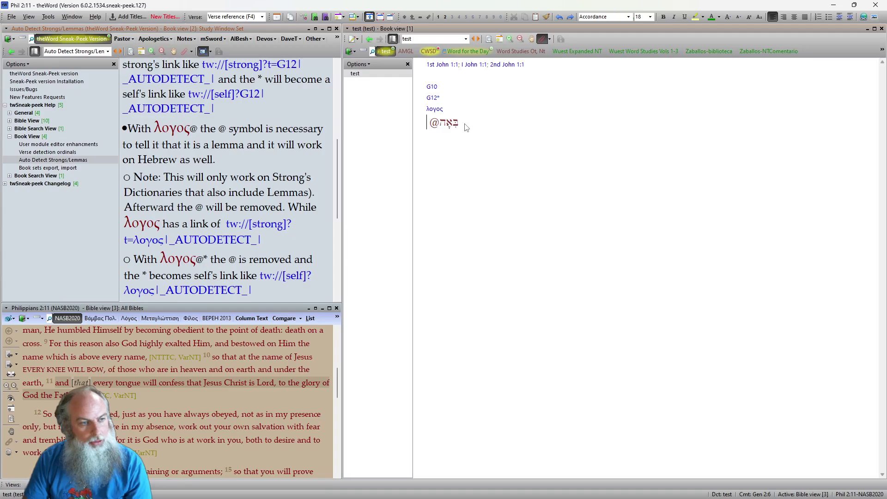
key("Delete")
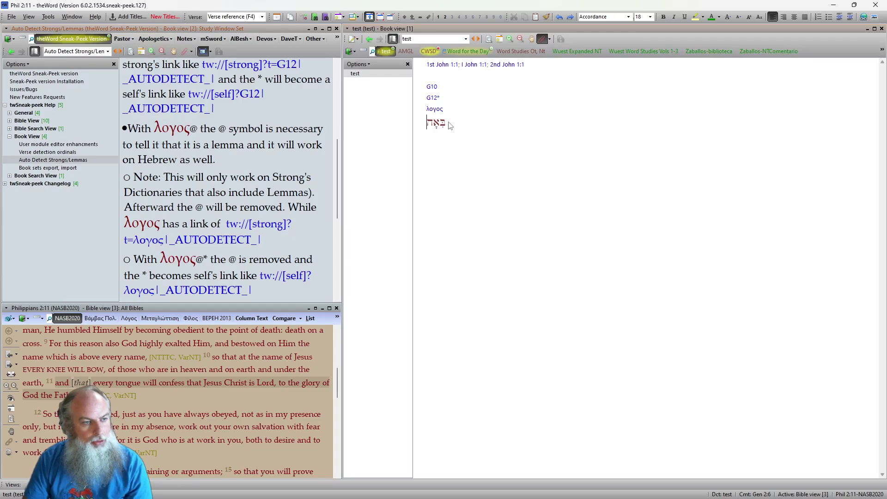
Step: Try to put an @ next to the pasted Hebrew word on its own line below λογος to link it as a lemma
left_click(451, 125)
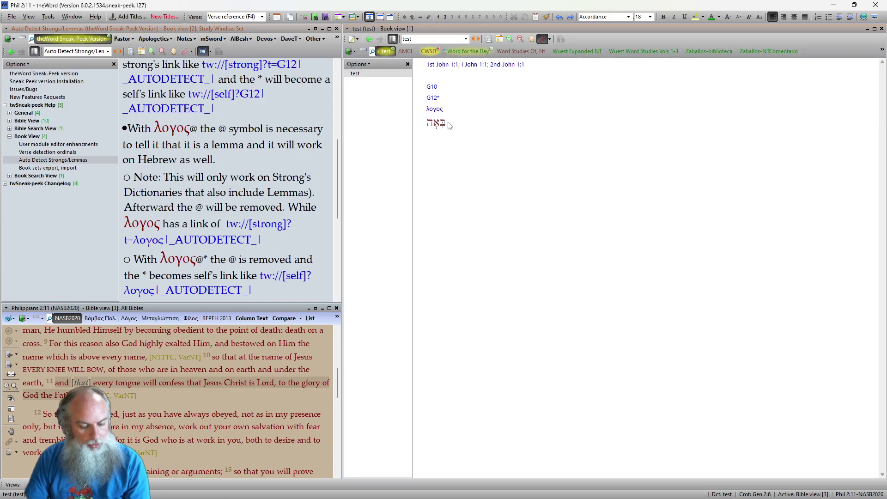
type("@")
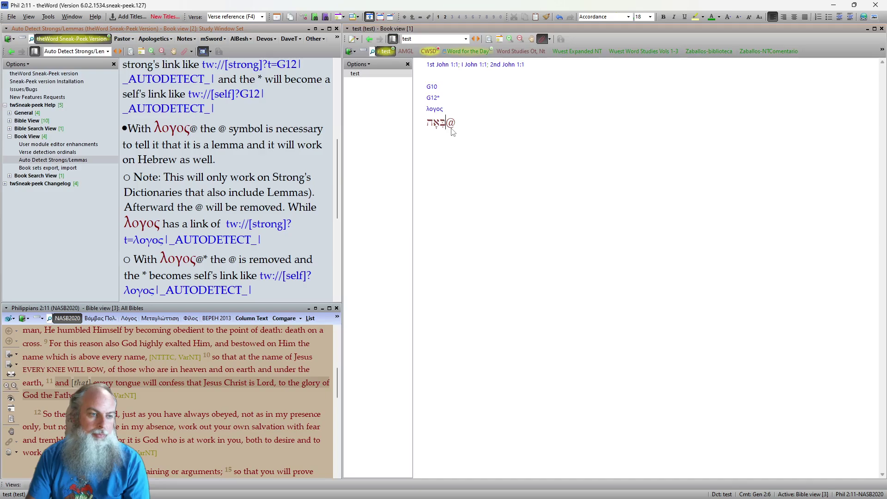
key("BackSpace")
key("BackSpace")
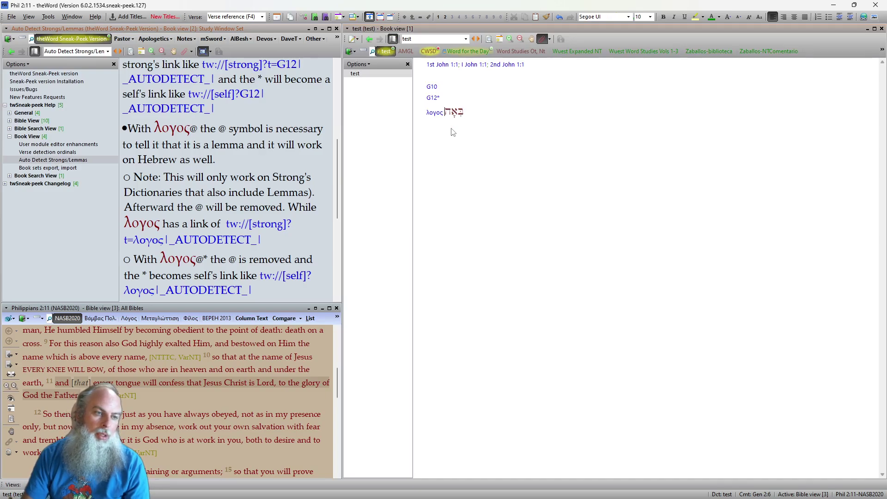
key("Return")
type("@")
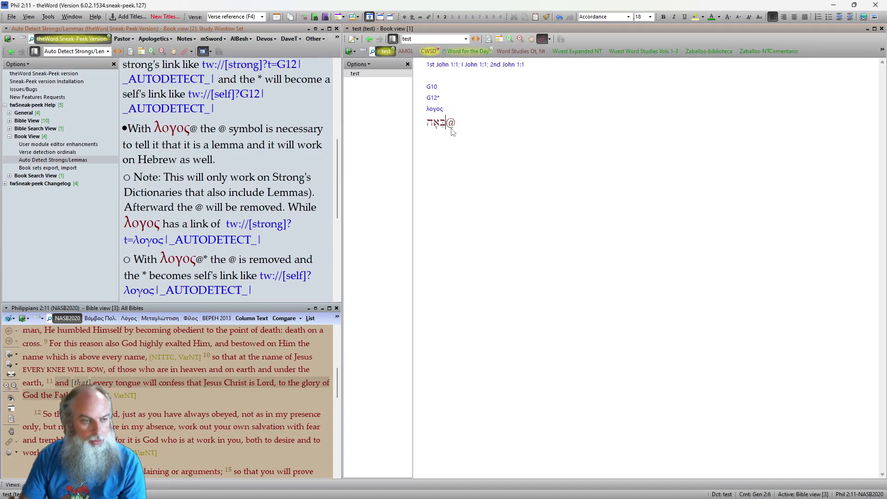
Step: Remove the pasted Hebrew word and its @, and relink λογος as a lemma with @
key("BackSpace")
key("Home")
key("BackSpace")
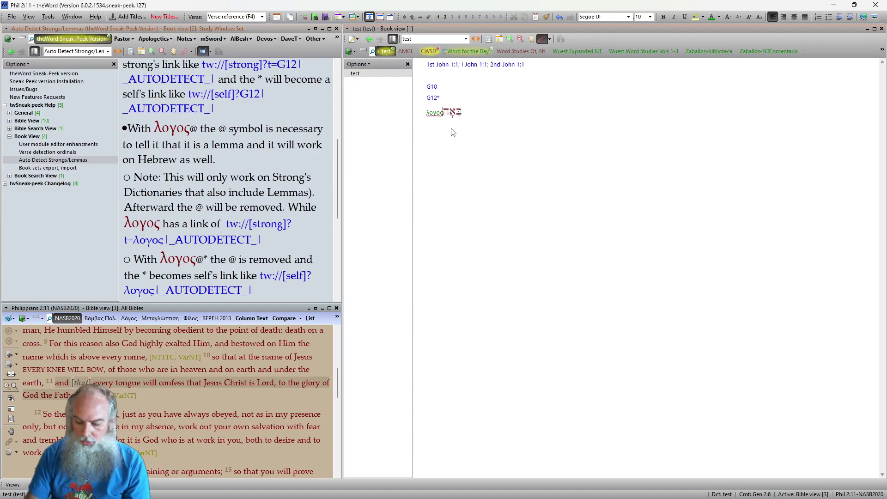
key("BackSpace")
key("BackSpace")
key("BackSpace")
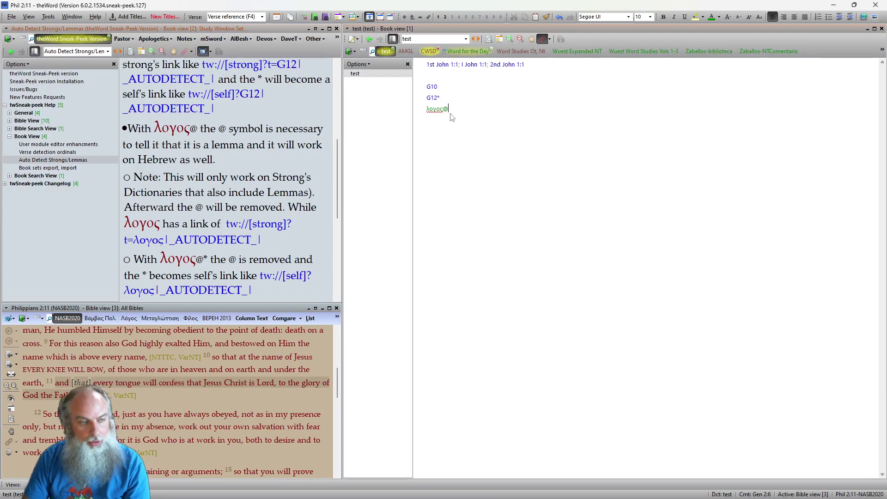
key("Return")
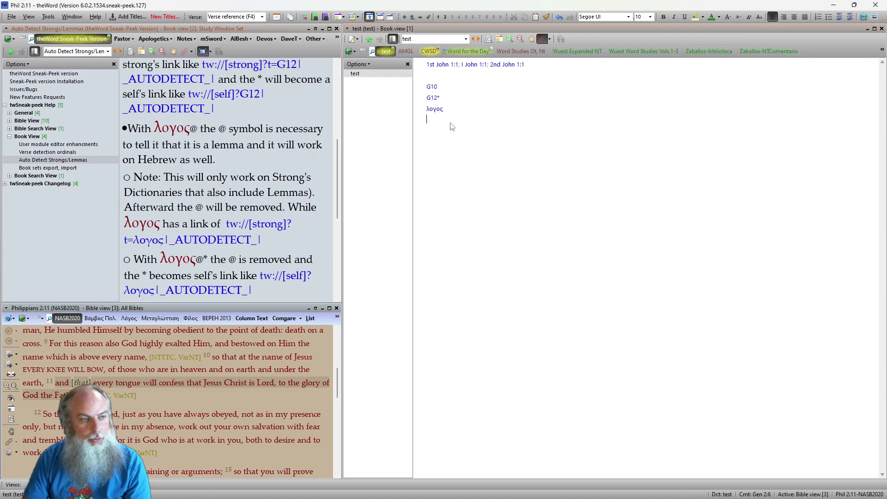
Step: Find the M-Strong dictionary module by searching for "mick" and display its entry H3
left_click(430, 51)
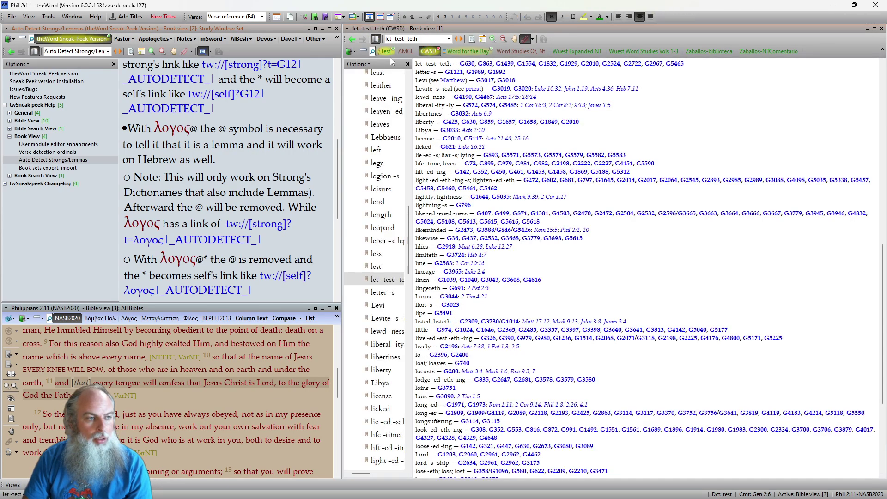
left_click(352, 39)
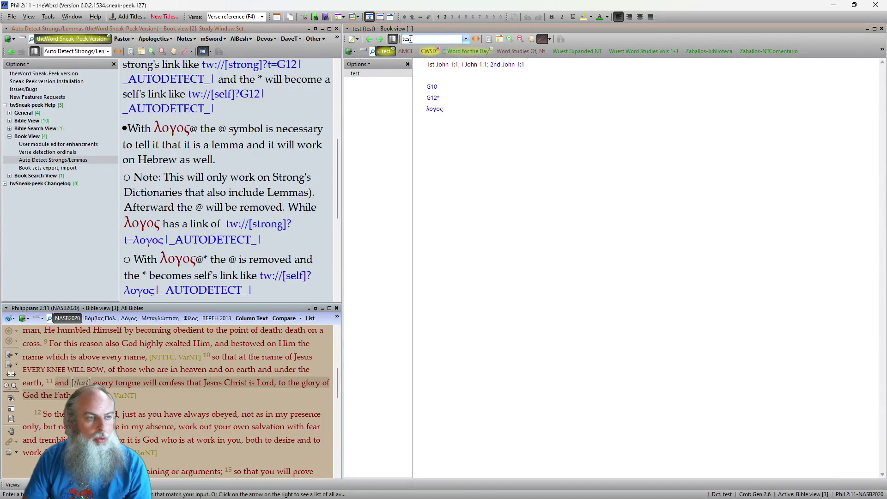
left_click(373, 51)
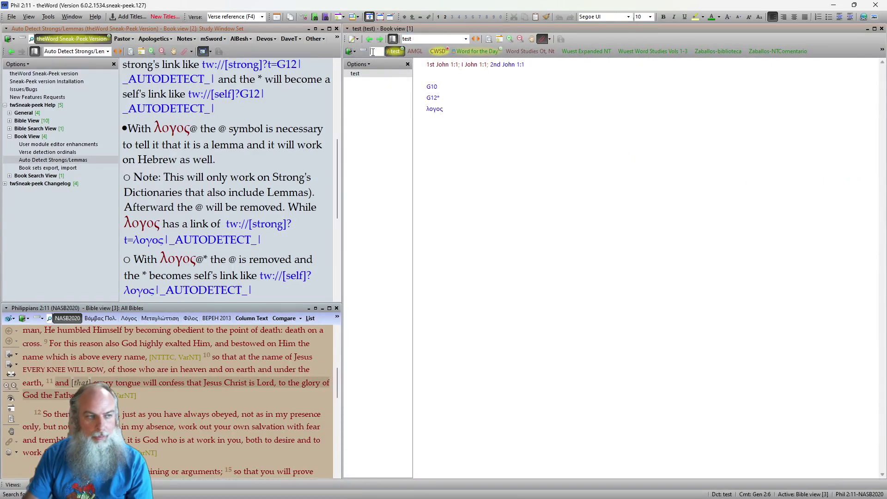
type("mick")
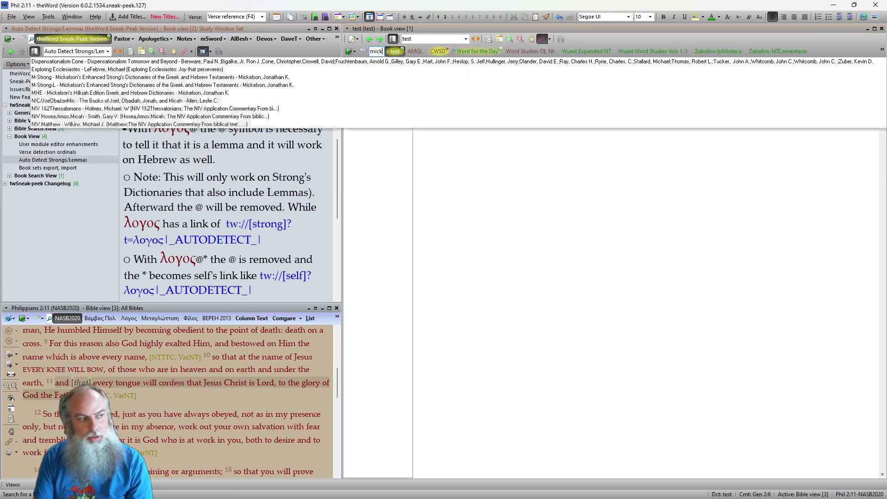
left_click(300, 69)
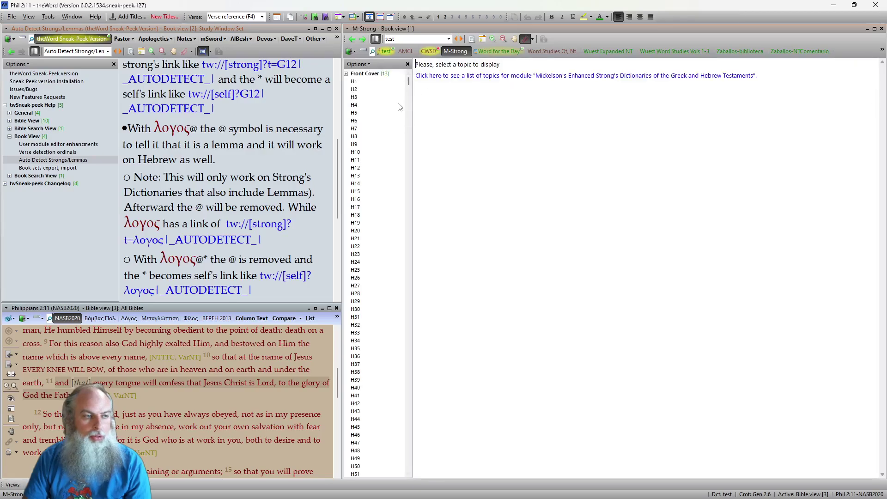
left_click(378, 97)
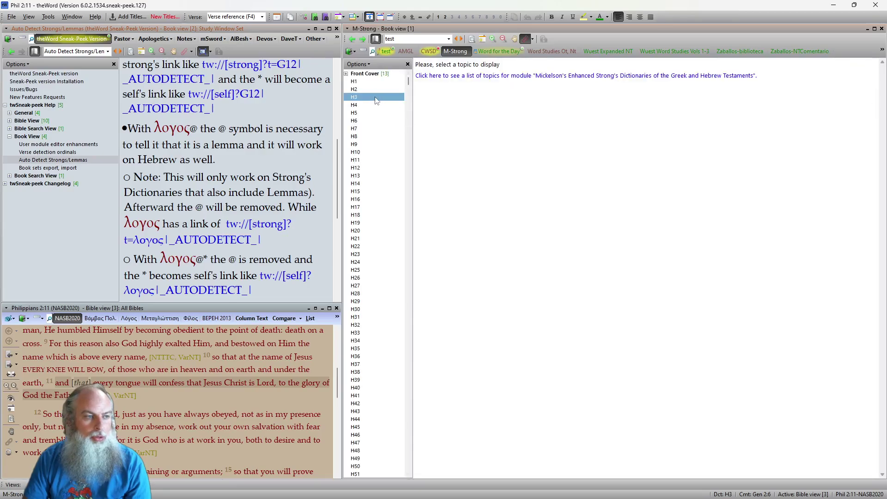
Step: Copy the Hebrew headword of H3 into the test topic below λογος and link it as a lemma with @
double_click(432, 69)
key("ctrl+c")
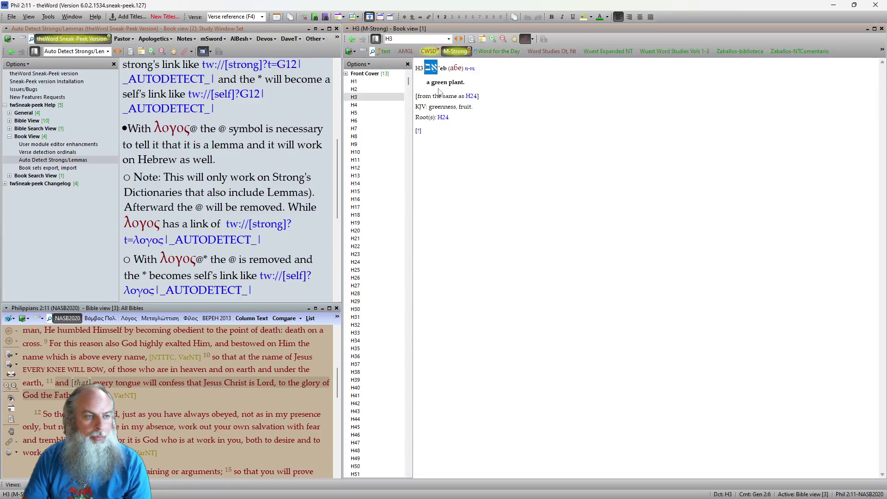
left_click(384, 51)
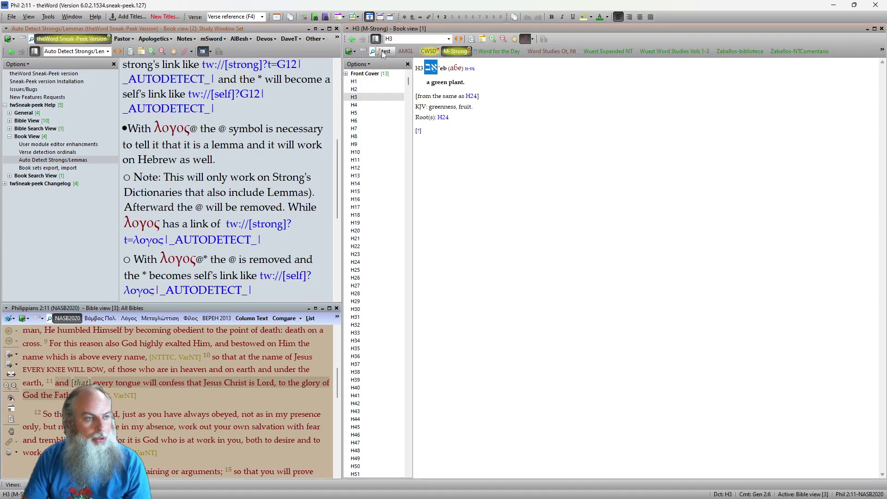
key("Return")
key("ctrl+v")
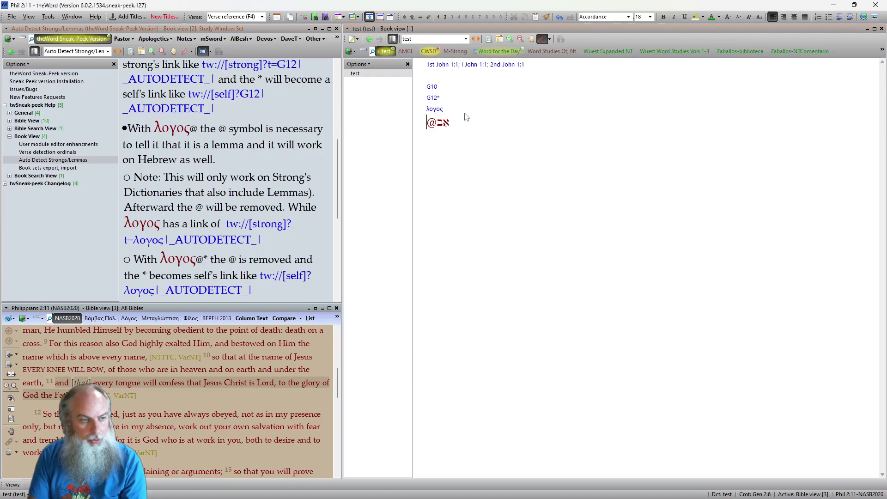
key("Return")
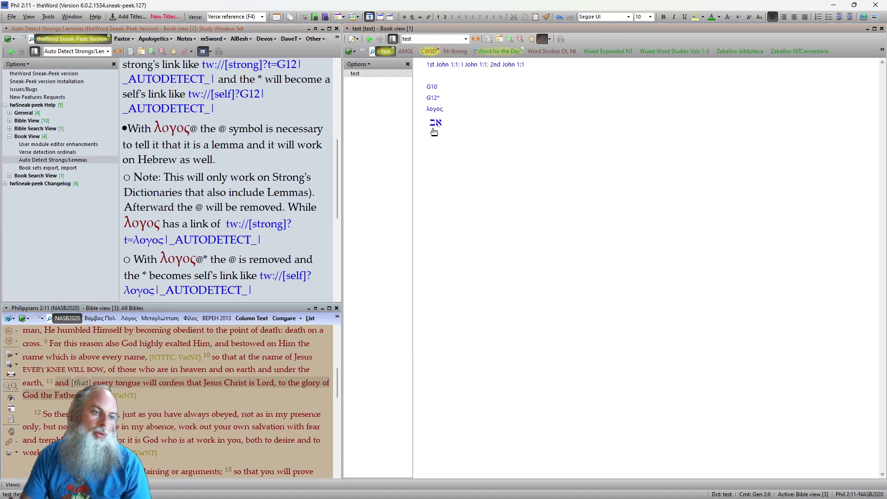
mouse_move(435, 132)
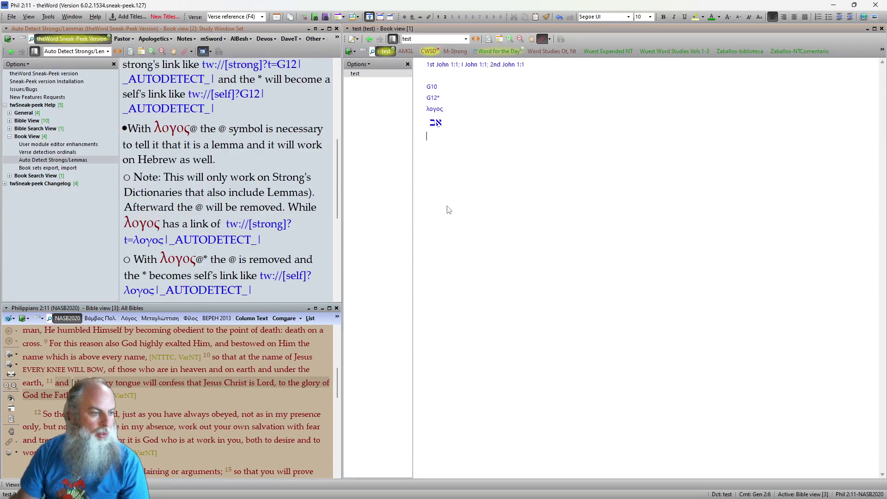
Step: Insert a line reading *test between λογος and the linked Hebrew word in the test topic
scroll(248, 187, "down", 3)
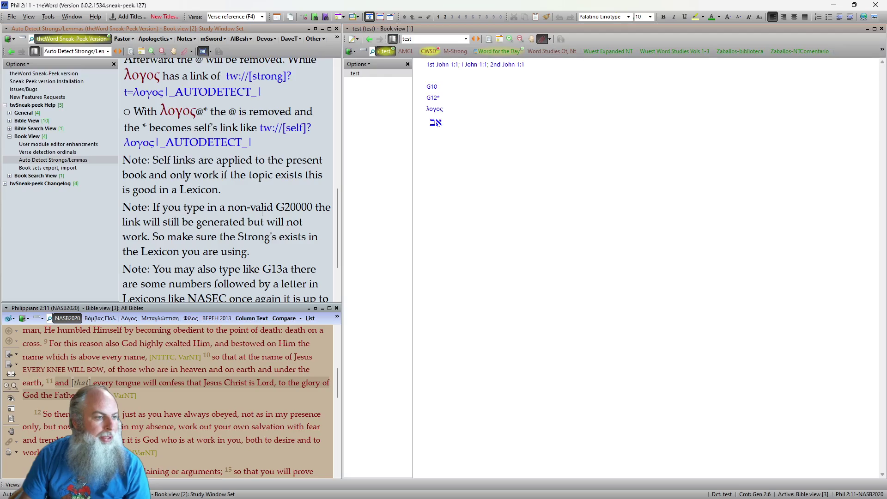
scroll(262, 213, "up", 8)
scroll(262, 213, "down", 1)
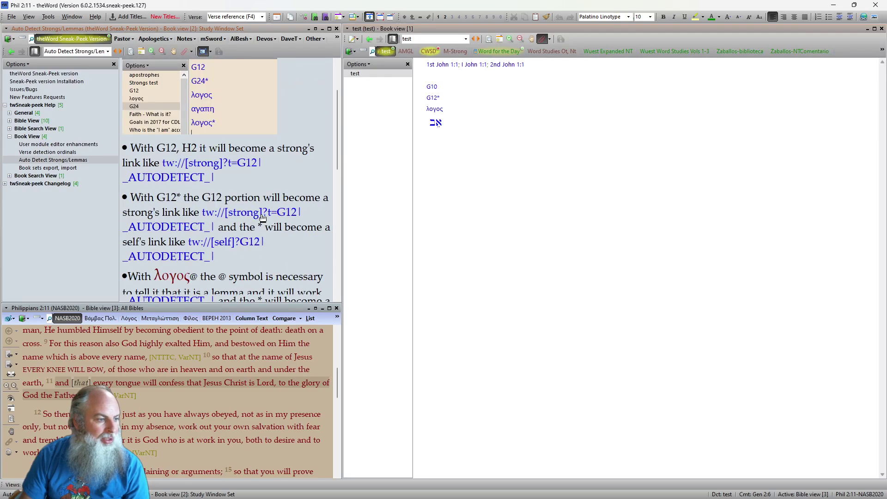
mouse_move(262, 218)
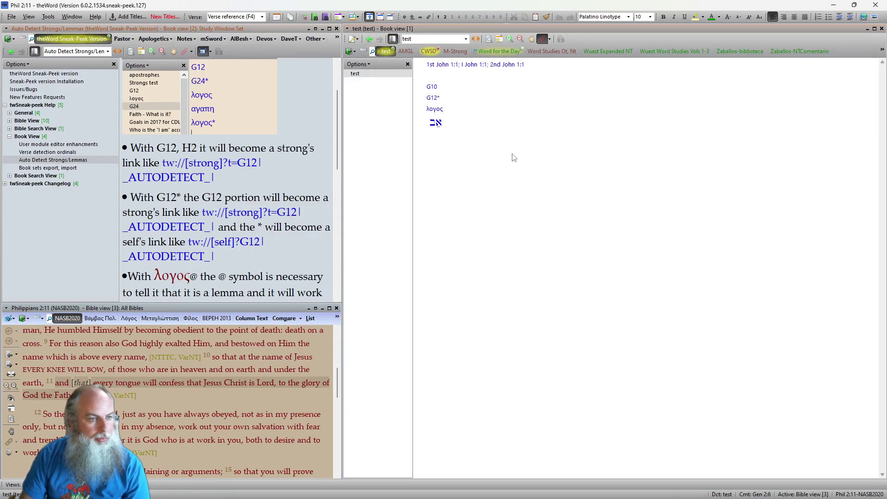
left_click(491, 130)
key("Return")
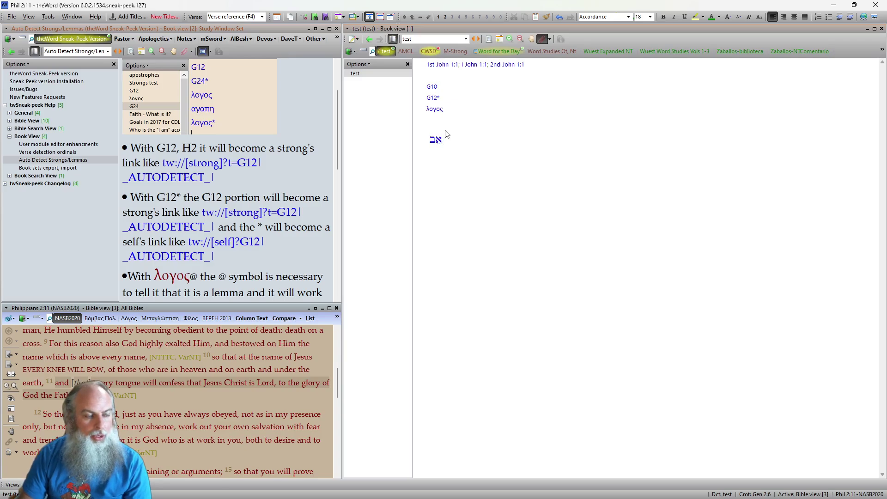
type("test")
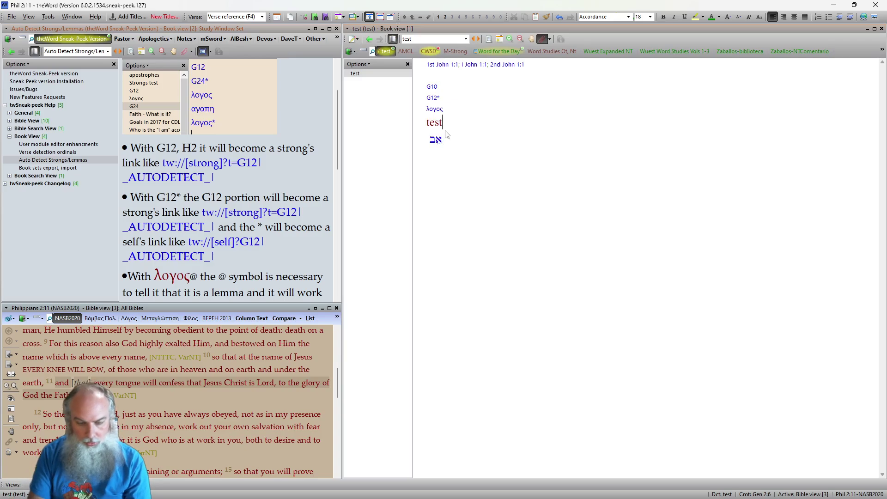
key("Home")
type("*")
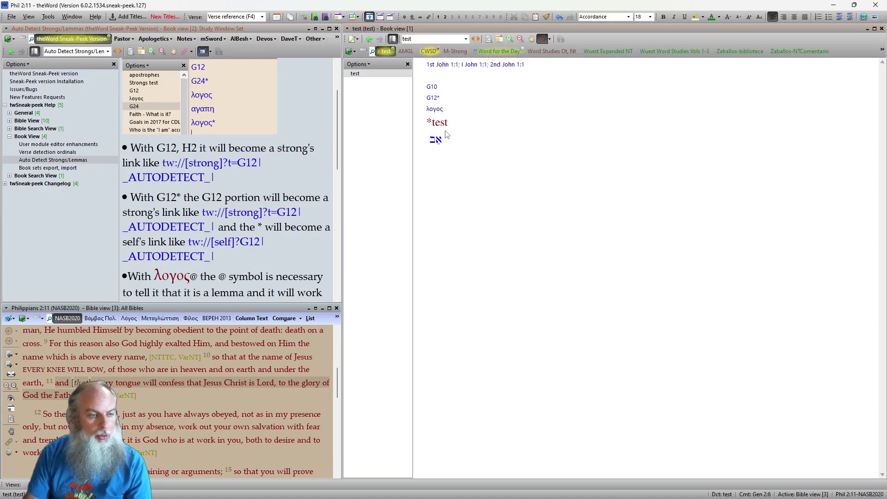
Step: Enter test* on a new line directly below λογος
left_click(453, 110)
key("Return")
type("test*")
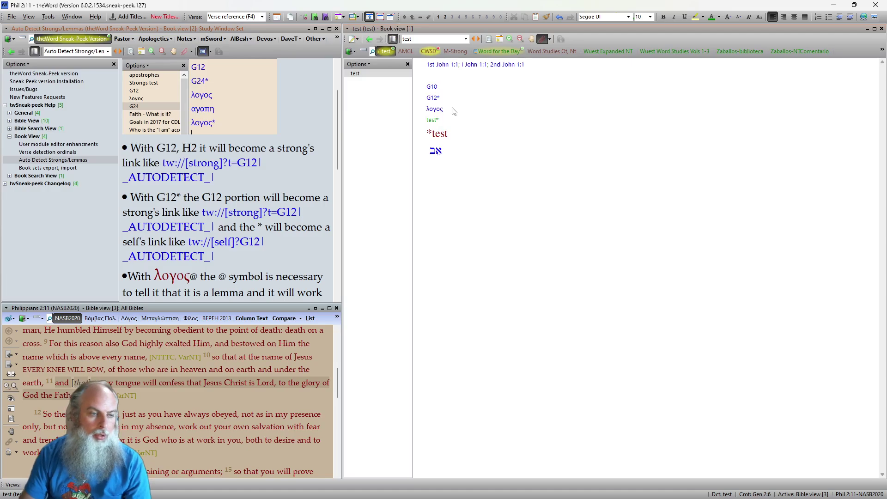
mouse_move(437, 110)
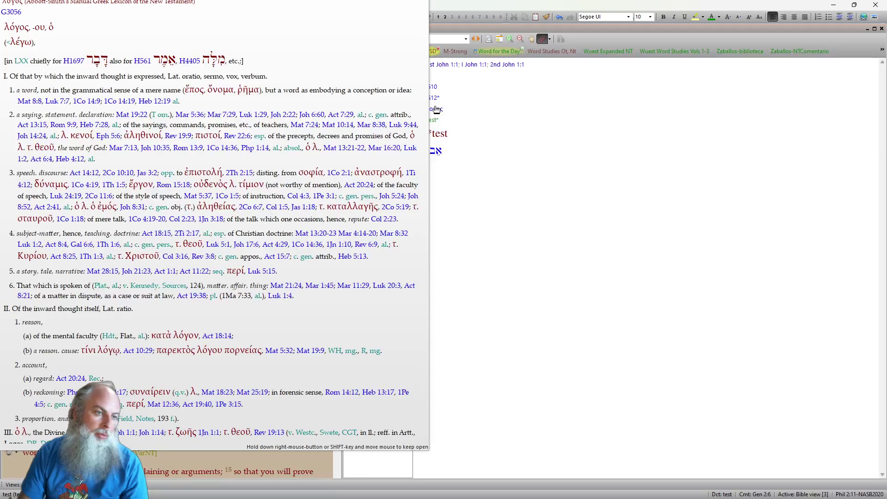
mouse_move(433, 152)
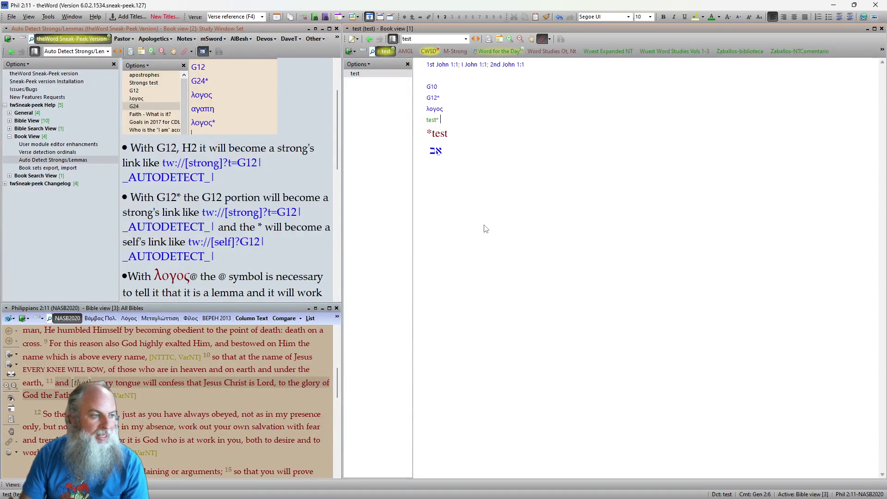
Step: Enter λογος@* on a new line above test* and have it detected as a lemma with a self link
scroll(242, 156, "down", 3)
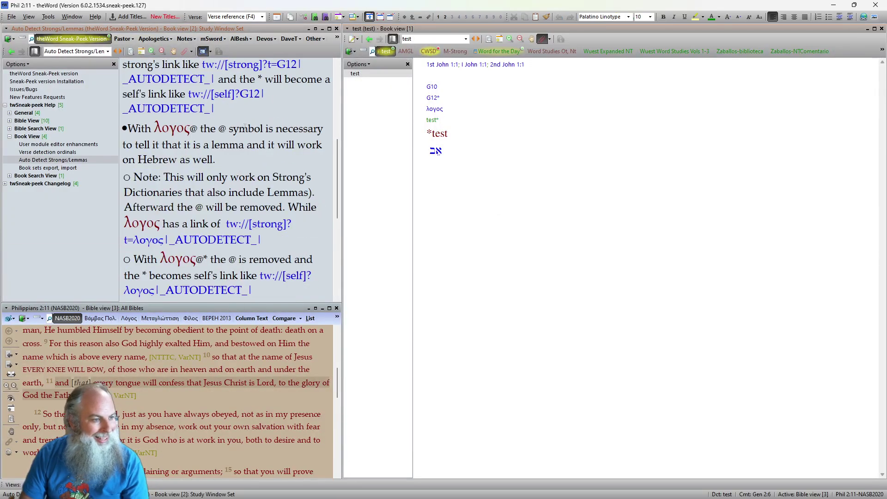
scroll(244, 173, "up", 4)
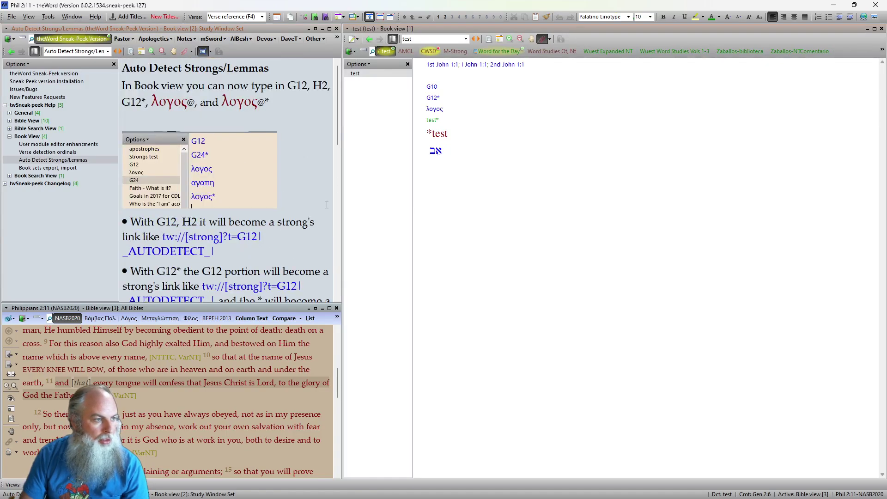
left_click(475, 115)
key("Return")
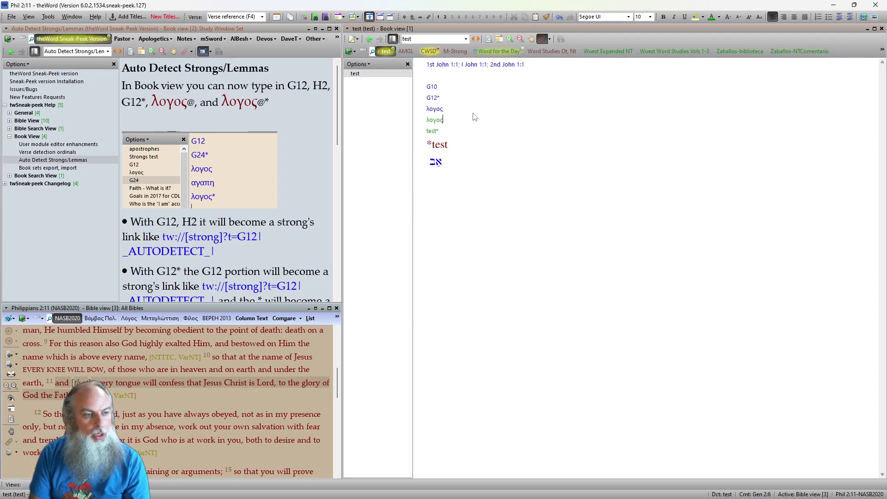
type("λογος@*")
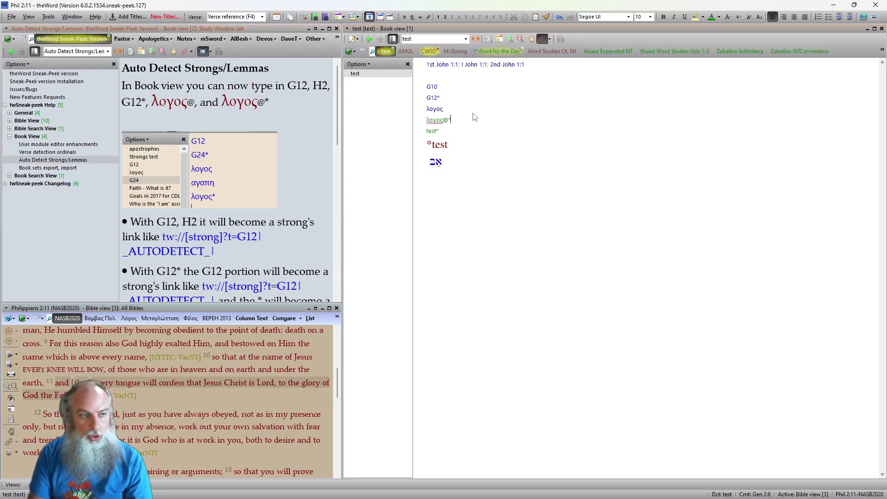
key("Right")
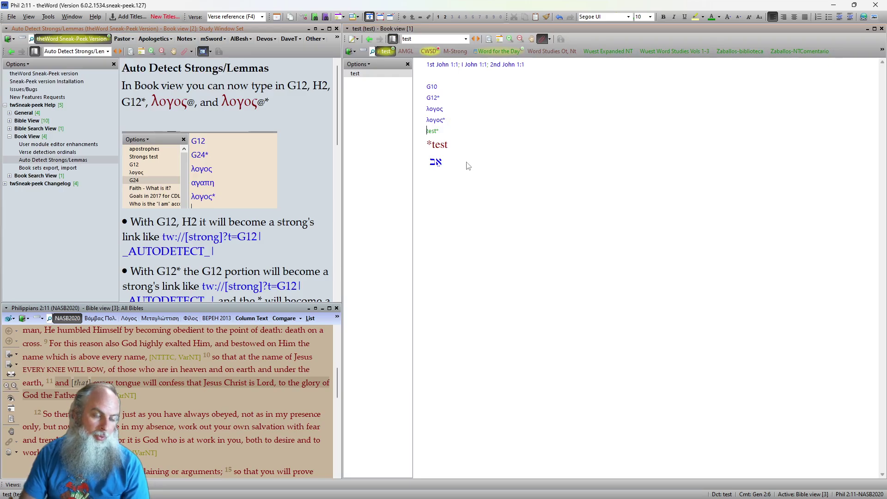
Step: Add a new topic titled λογος after the test topic in the current module
right_click(380, 98)
left_click(400, 115)
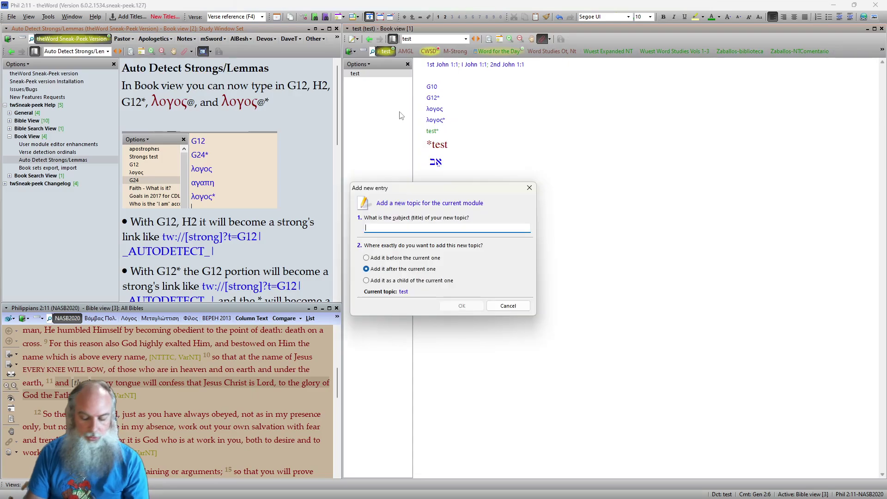
type("λογος")
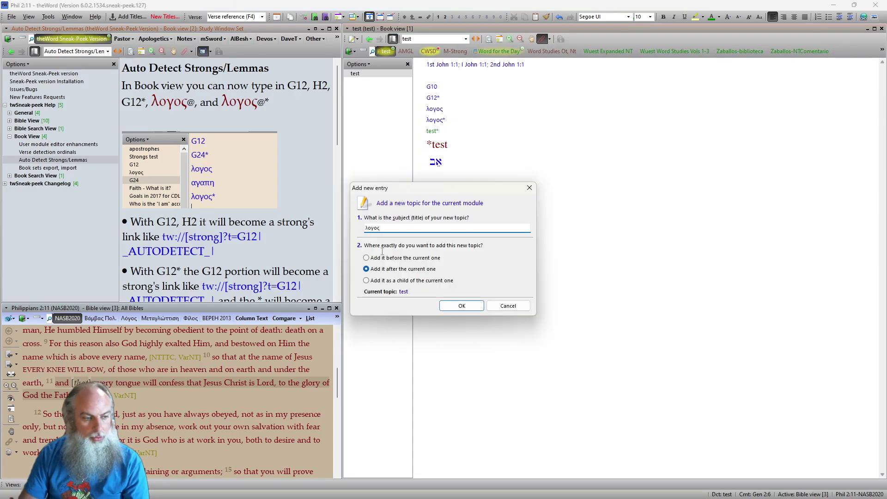
left_click(458, 306)
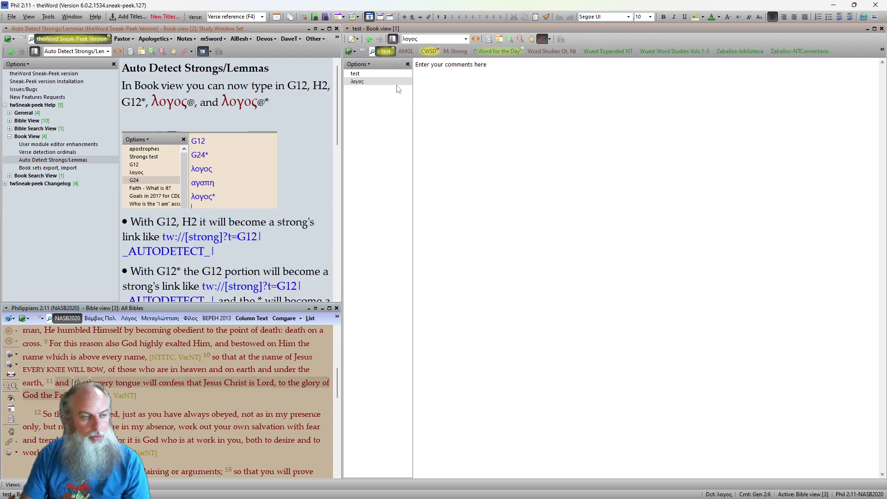
Step: Replace the placeholder comment in the new λογος topic with the text word
left_click_drag(489, 66, 414, 74)
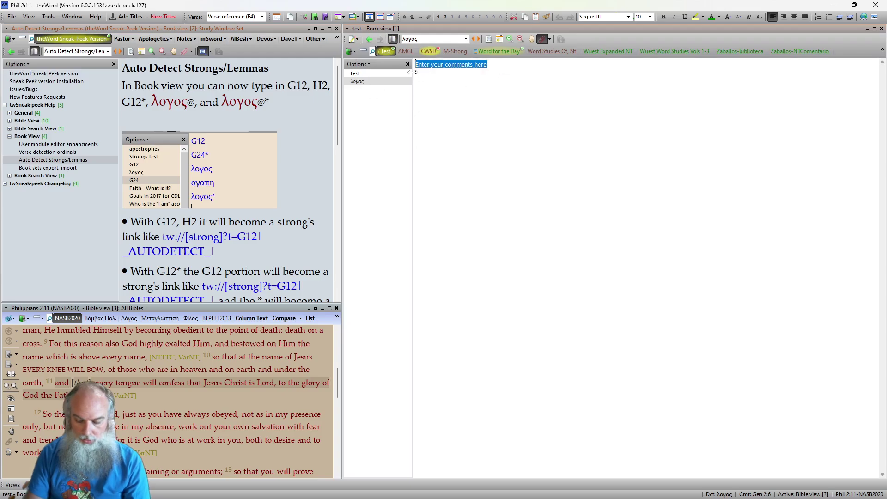
type("ςερ")
key("BackSpace")
key("BackSpace")
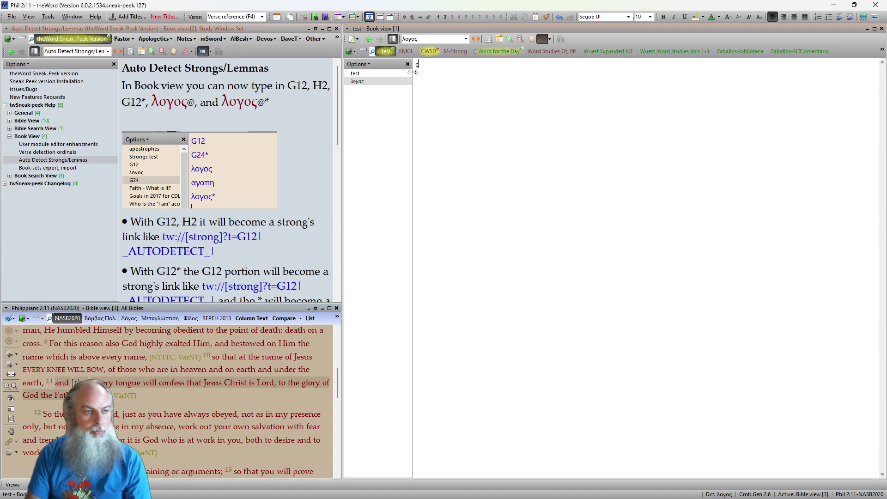
type("word")
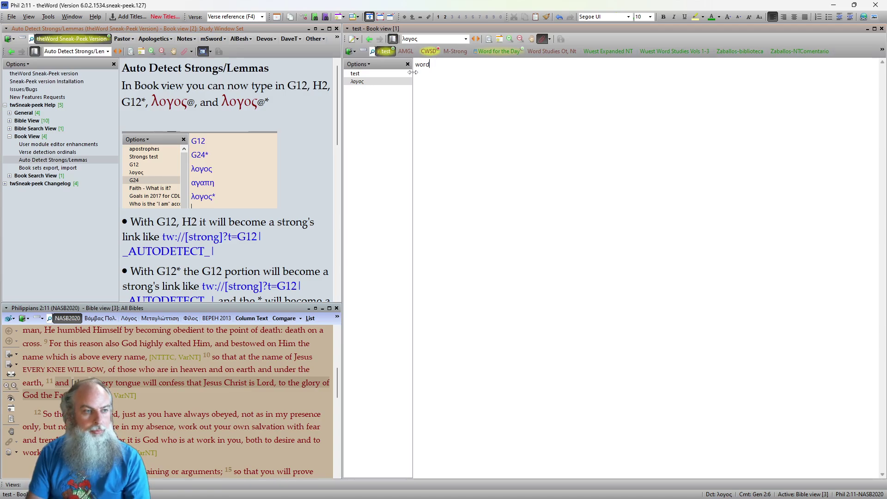
Step: Return to the test topic and check the self link on the asterisk of λογος*
left_click(388, 74)
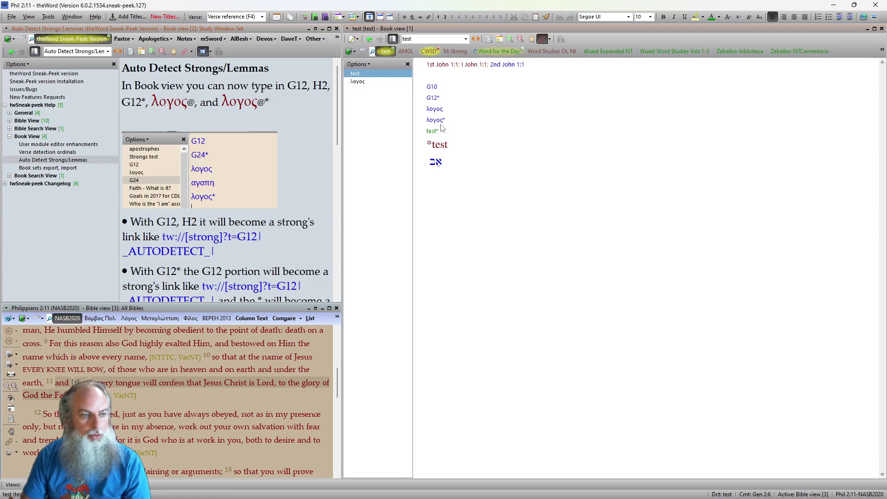
mouse_move(440, 121)
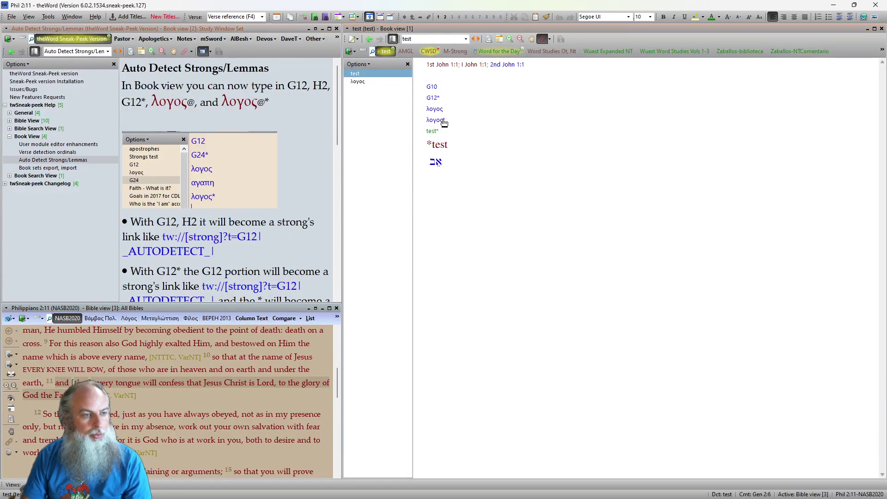
left_click(453, 202)
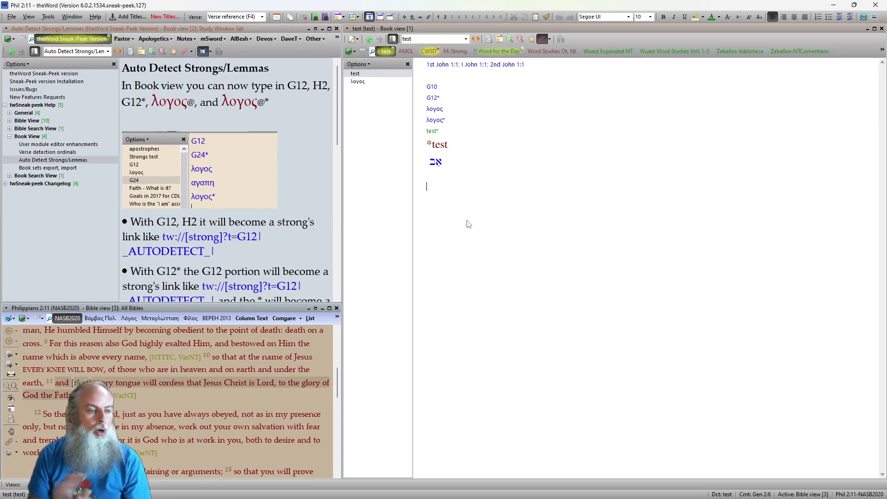
Step: Read the remaining Auto Detect Strongs/Lemmas help notes through to the end of the topic
scroll(289, 124, "down", 10)
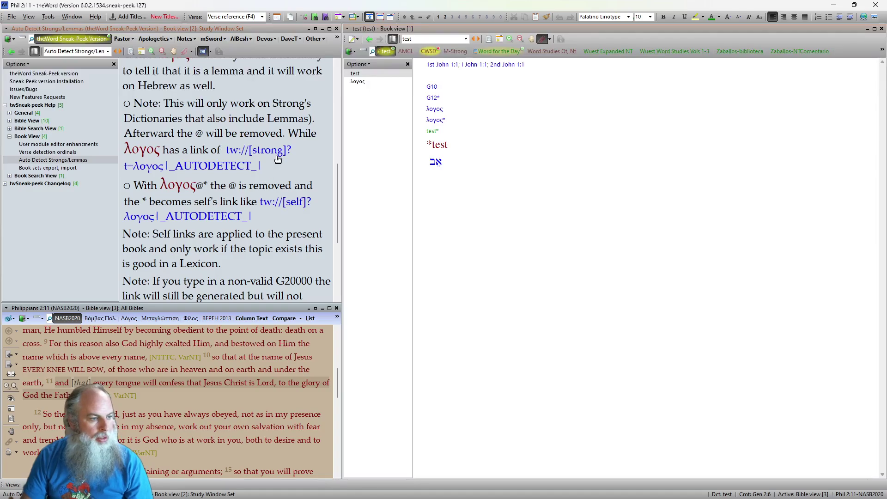
scroll(277, 157, "down", 3)
scroll(281, 157, "down", 3)
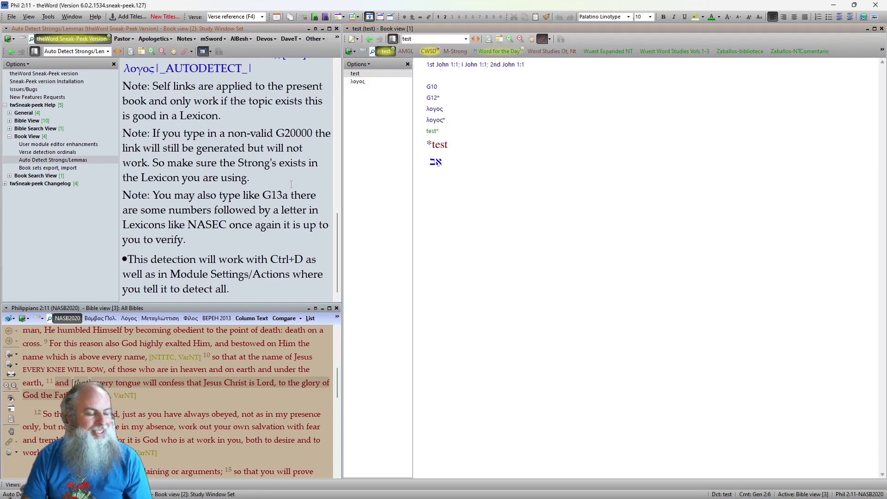
scroll(294, 194, "down", 1)
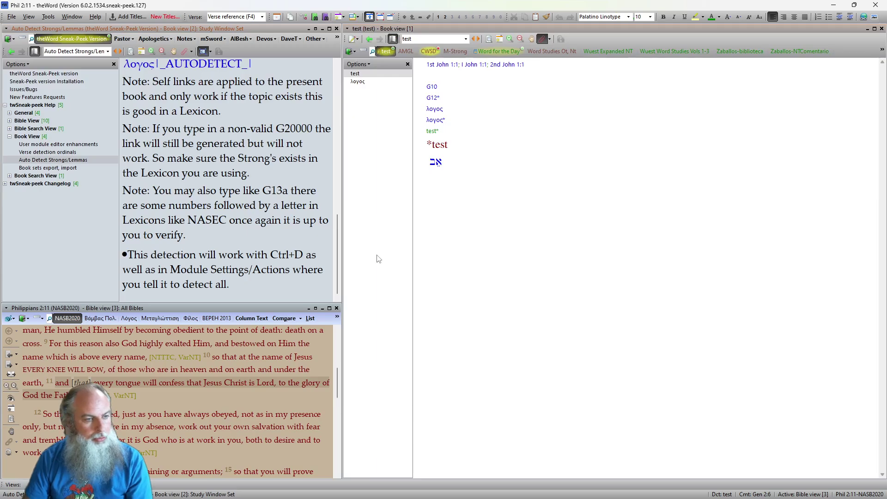
Step: Insert a blank line above the Hebrew word and enter G13a on a new line below λογος, detected as a Strong's link
left_click(484, 172)
key("Return")
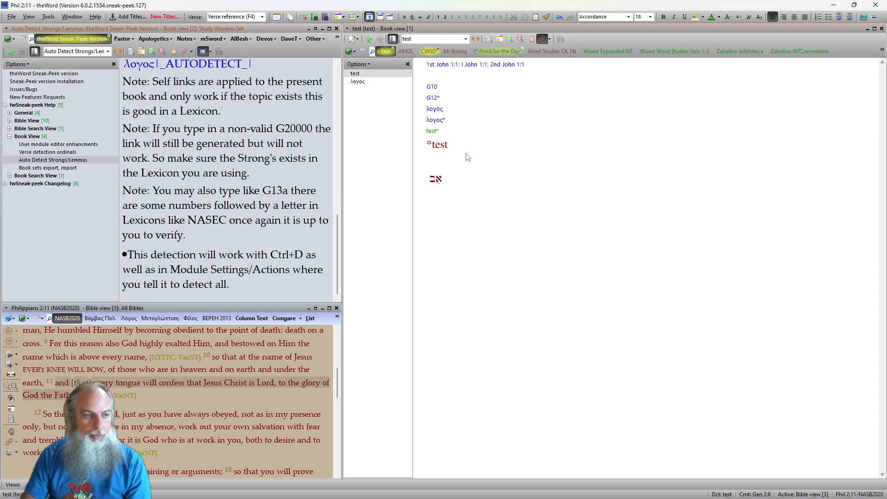
left_click(471, 115)
key("Return")
type("G")
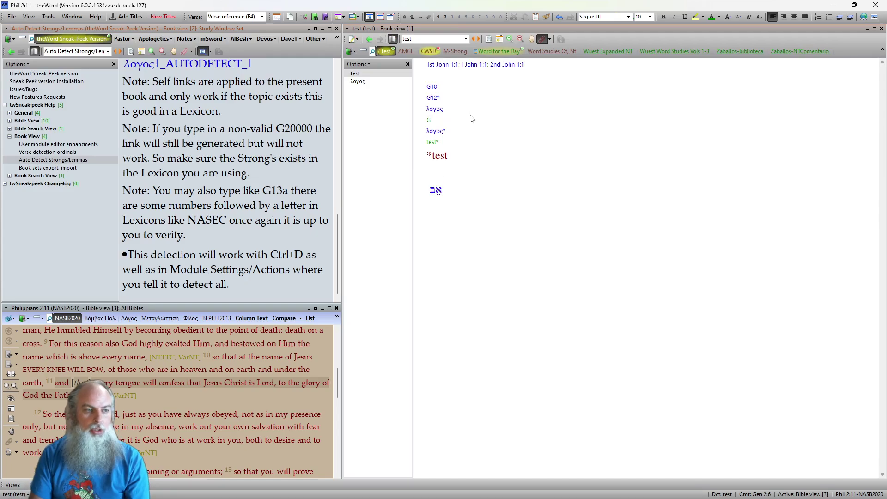
type("12")
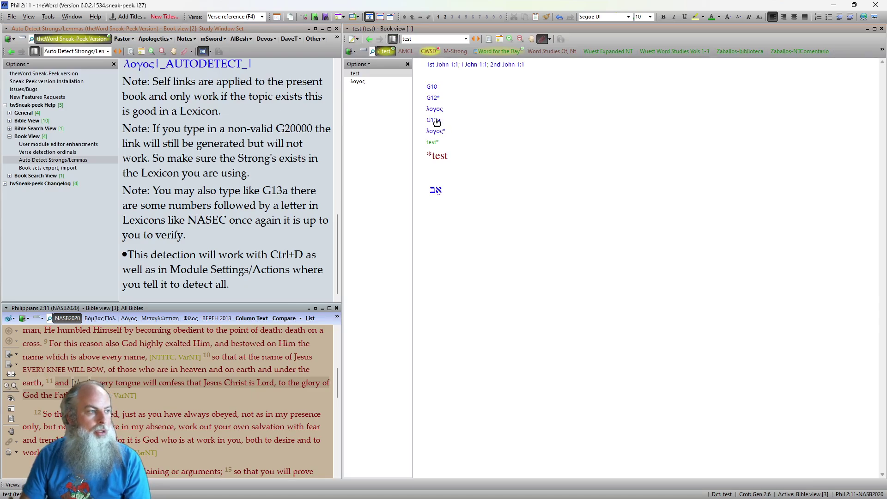
Step: Set the Bible view's Greek Strong's lookup dictionary to NASEC - New American Standard Exhaustive Concordance
left_click(8, 320)
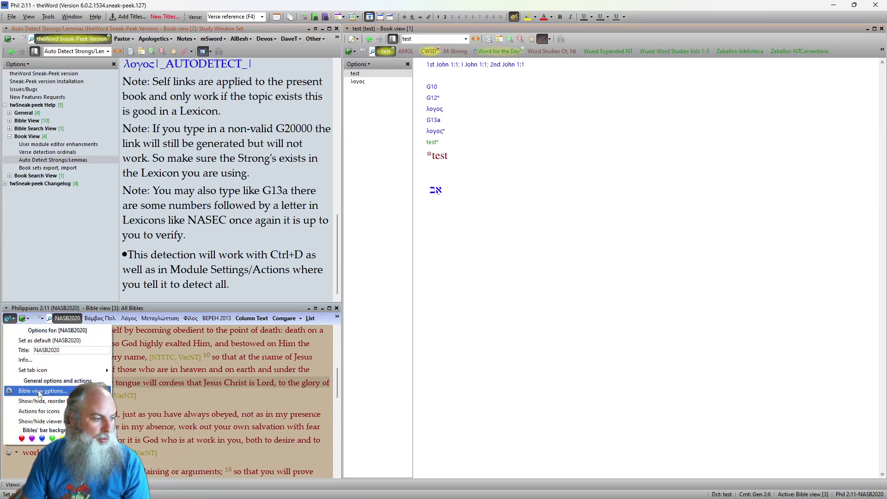
left_click(338, 264)
left_click(326, 188)
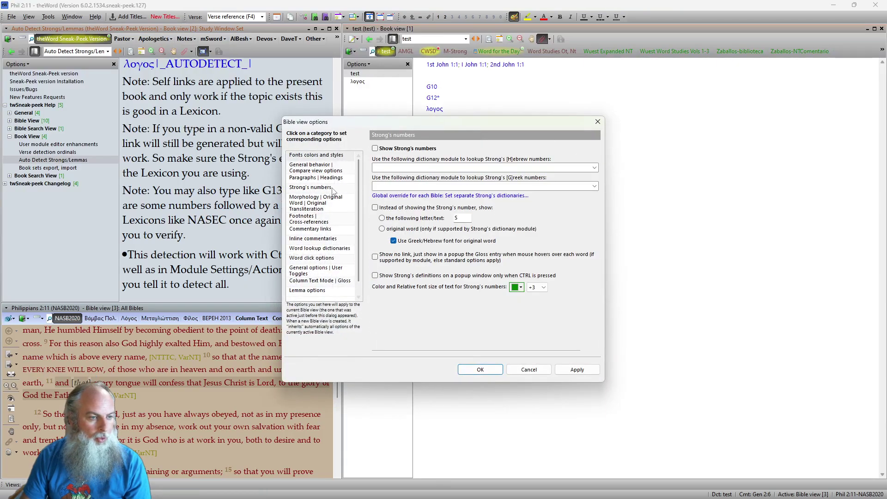
left_click(594, 187)
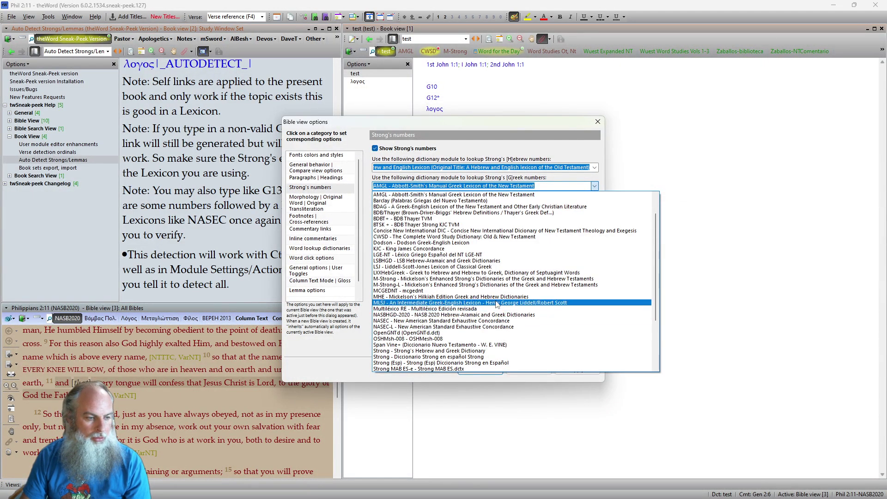
left_click(497, 320)
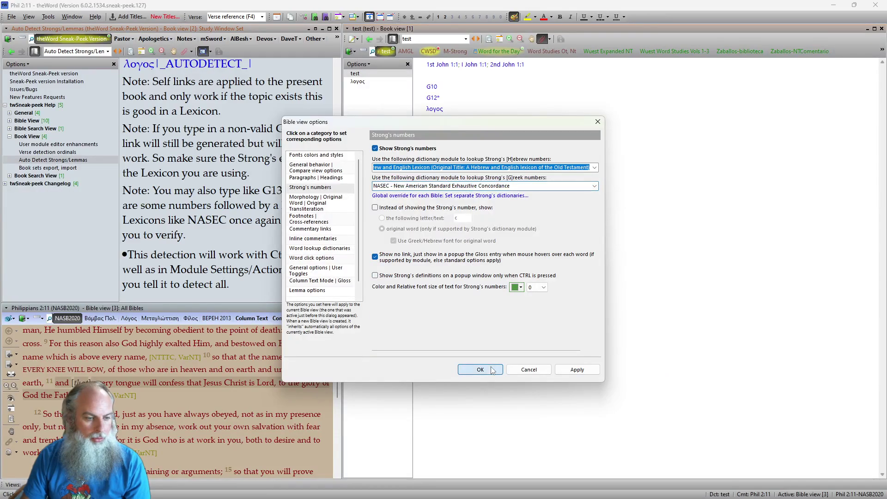
left_click(492, 371)
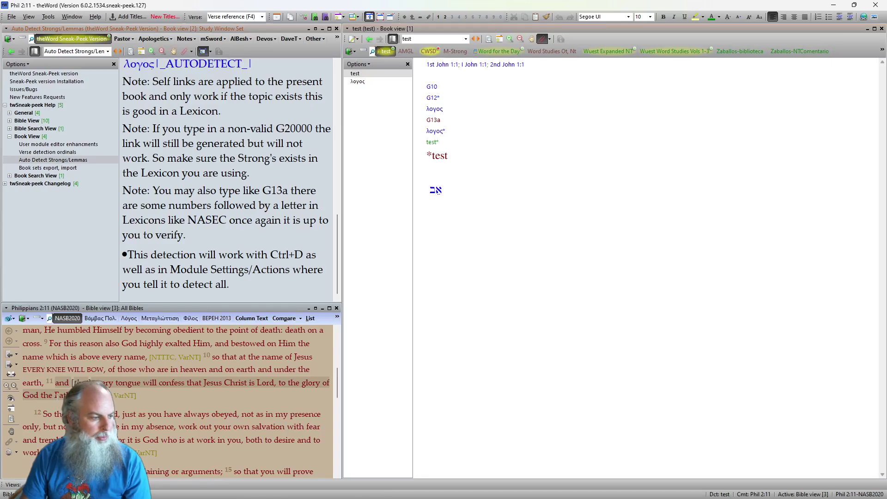
Step: Set the Bible view's Hebrew Strong's lookup dictionary to NASEC - New American Standard Exhaustive Concordance
left_click(14, 321)
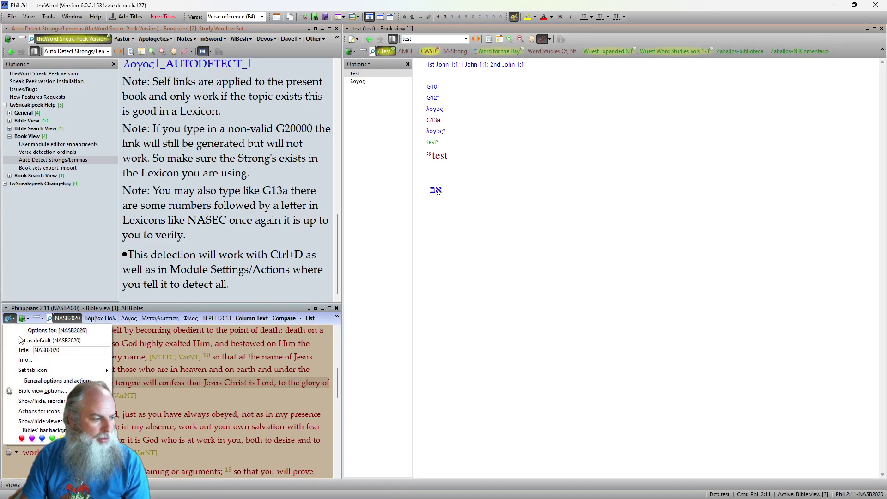
left_click(14, 391)
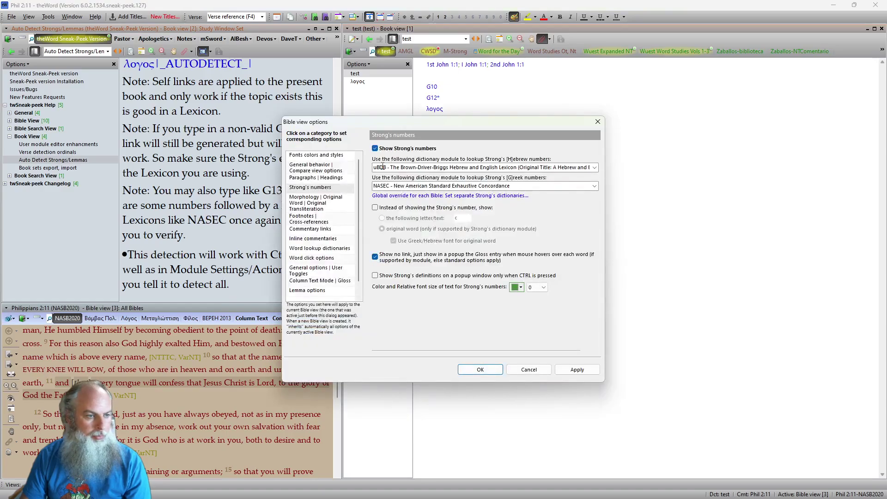
left_click(595, 167)
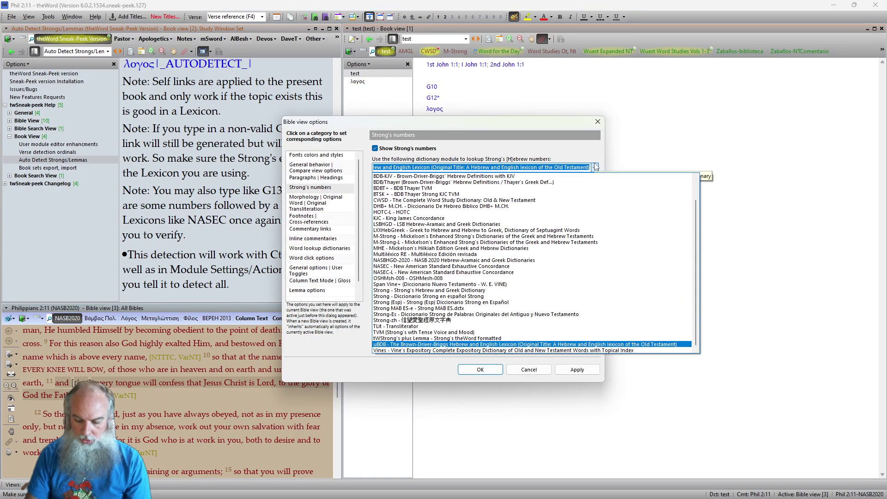
type("n")
left_click(408, 268)
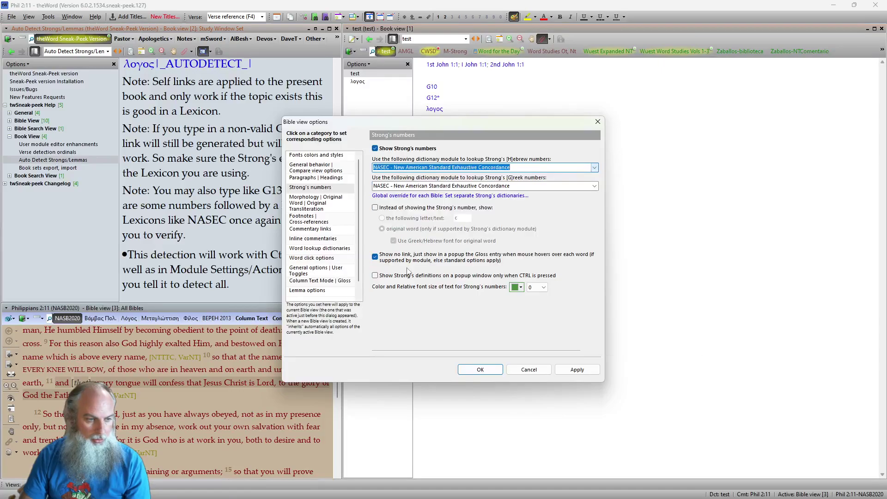
left_click(480, 370)
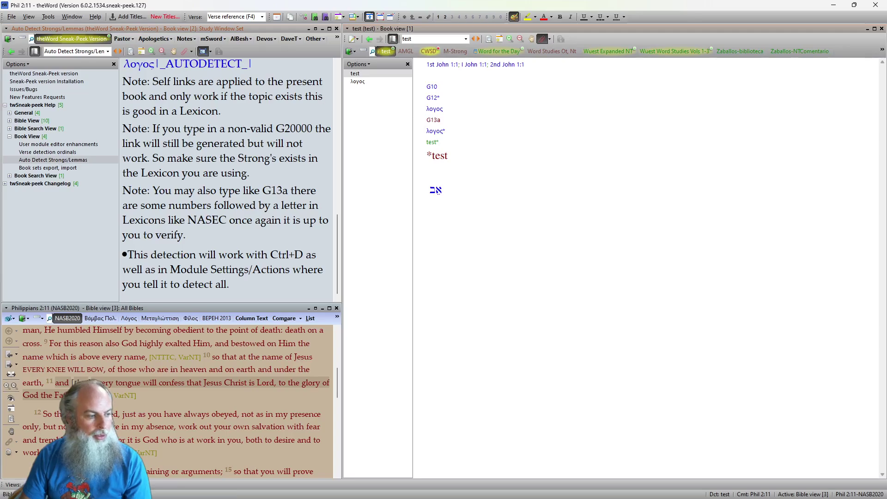
left_click(9, 318)
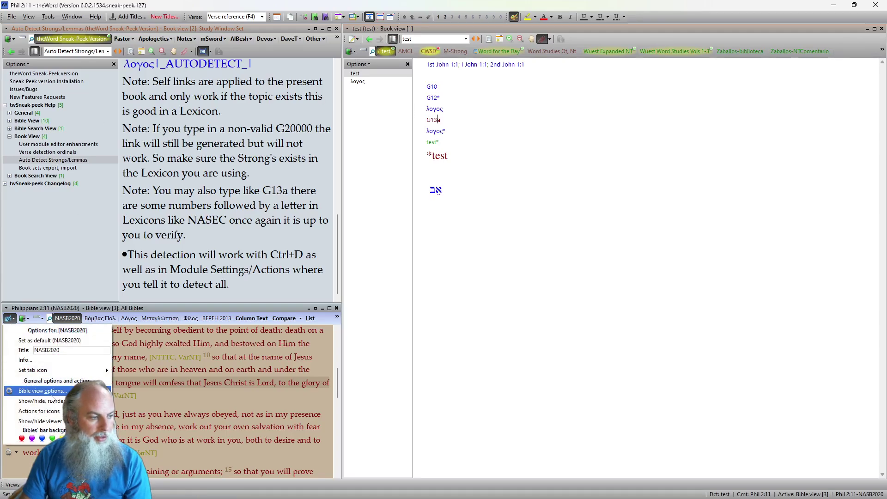
key("Escape")
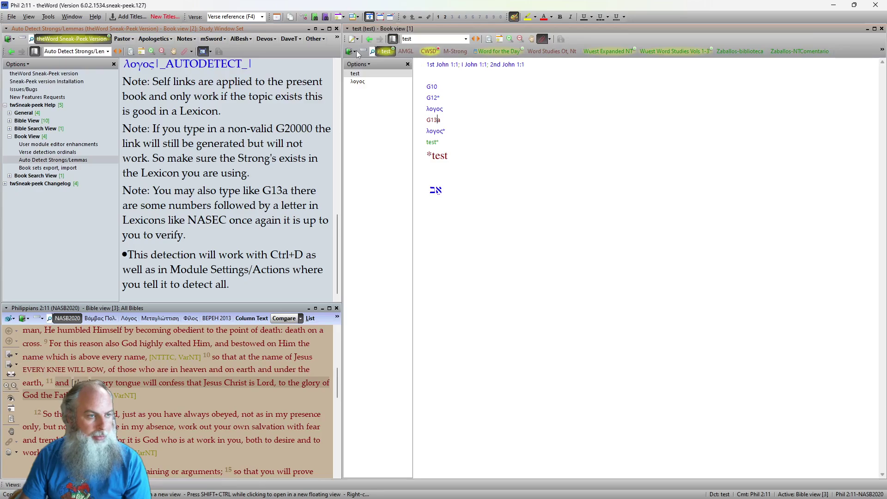
Step: Open the NASEC module in the Book view and search its topics for G13a and G13
left_click(373, 55)
type("nase")
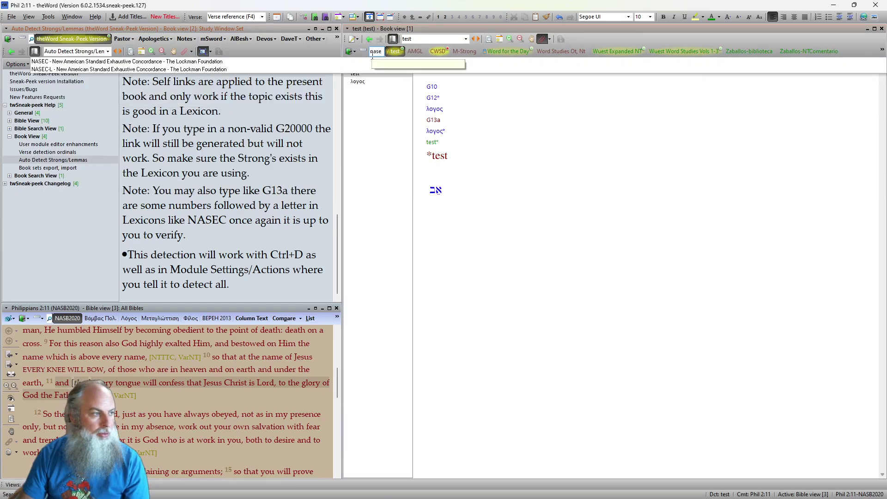
key("Return")
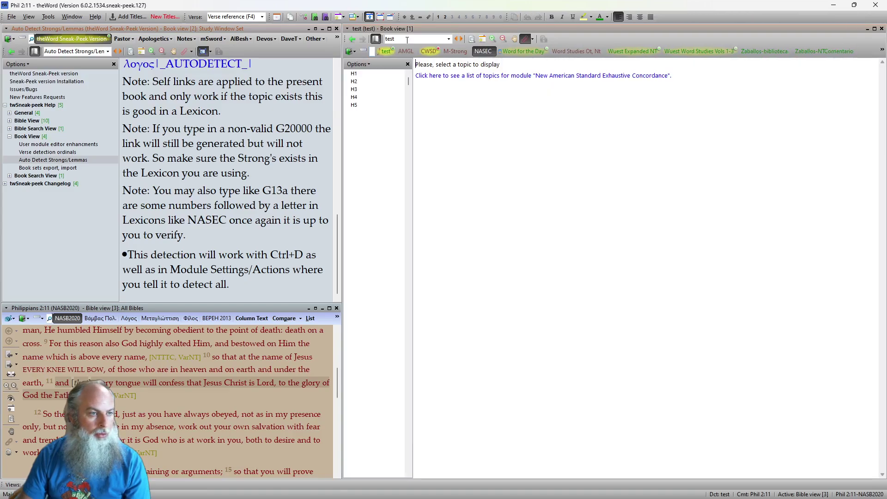
left_click(390, 39)
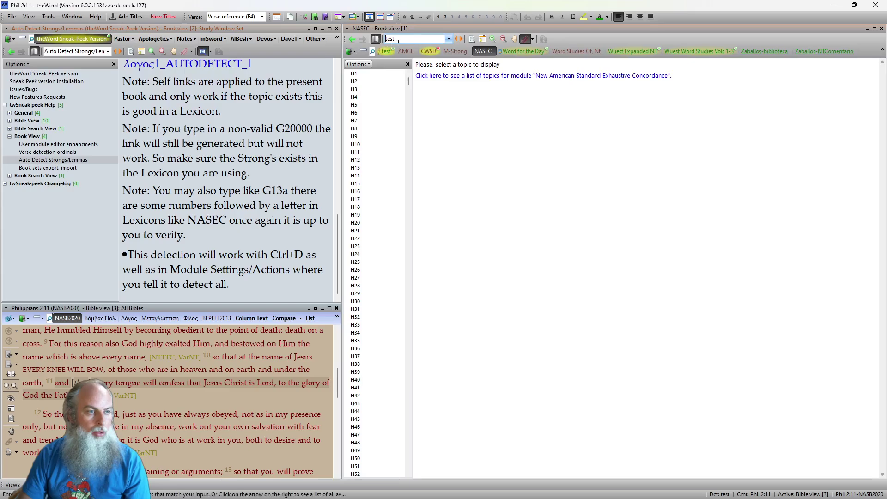
type("G13a")
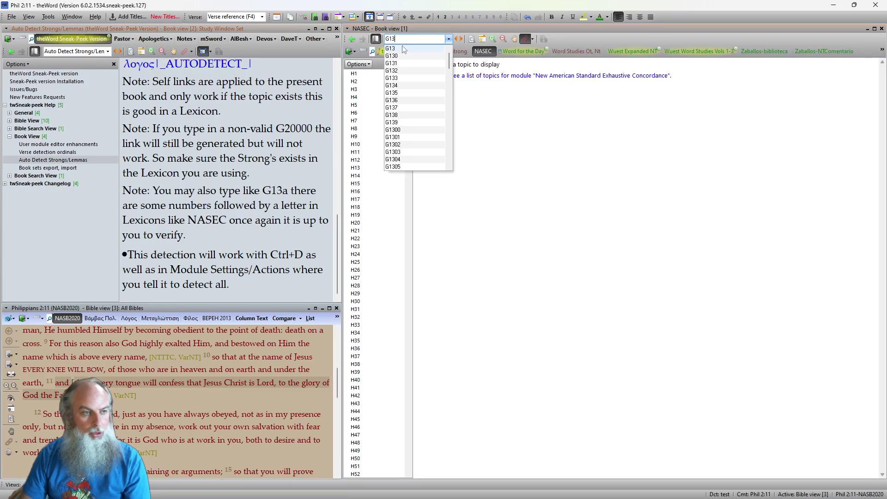
key("BackSpace")
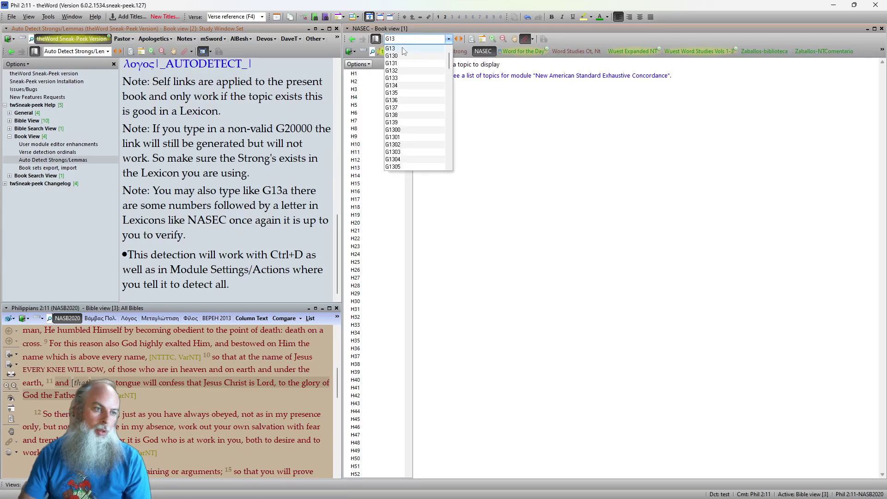
left_click(436, 263)
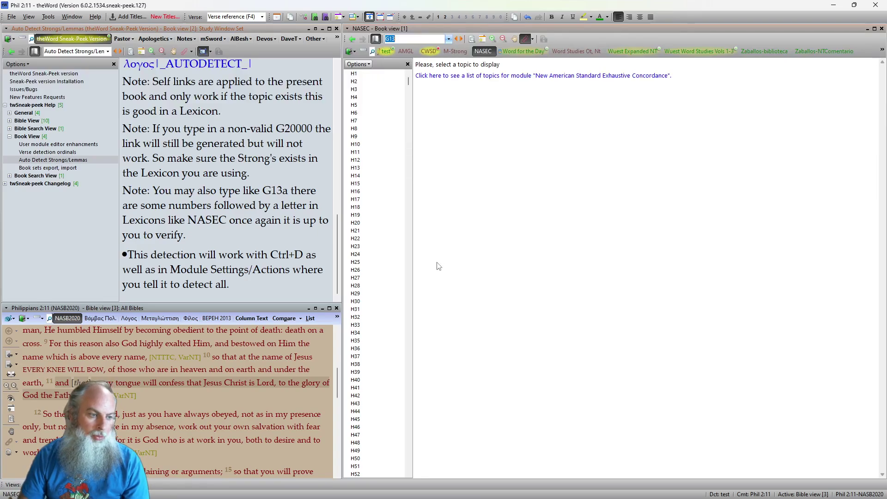
Step: Find a Strong's number with a letter suffix in the NASEC topic list and open H112a
scroll(383, 207, "down", 3)
scroll(383, 207, "down", 20)
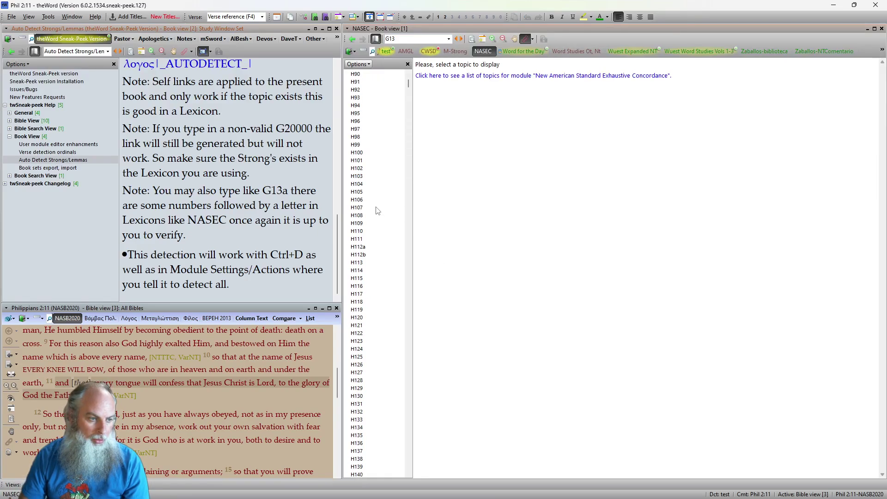
left_click(369, 248)
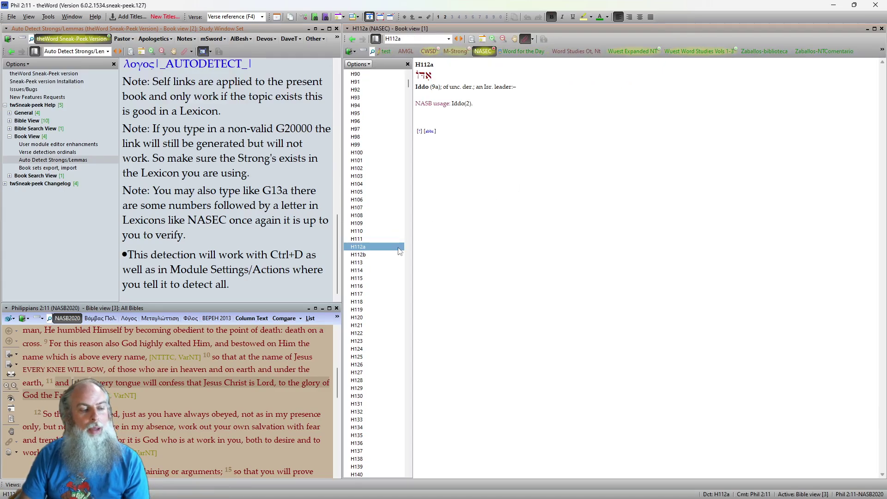
Step: Return to the test module and enter H112a on a new line below λογος*, detected as a Strong's link
left_click(386, 50)
left_click(457, 135)
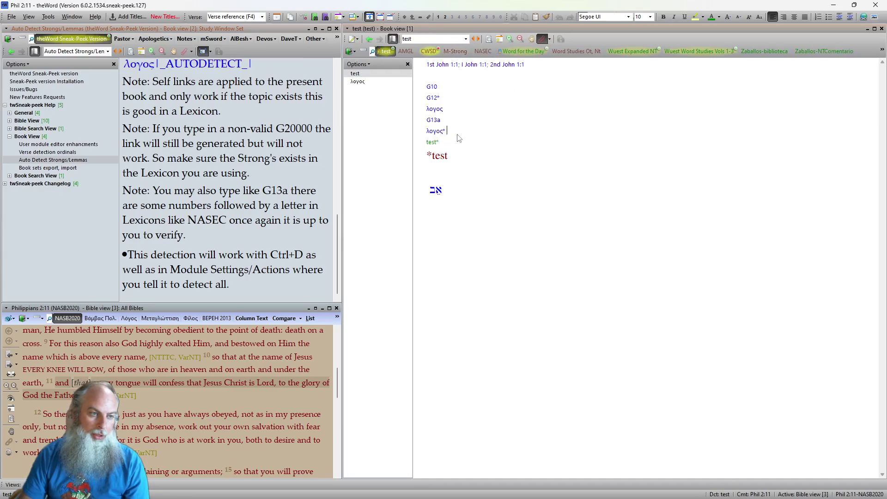
key("Return")
type("H11")
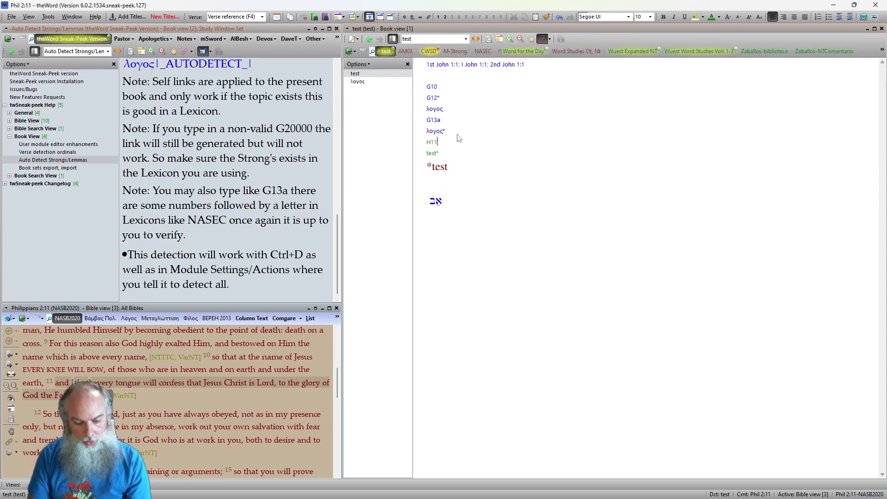
type("2a")
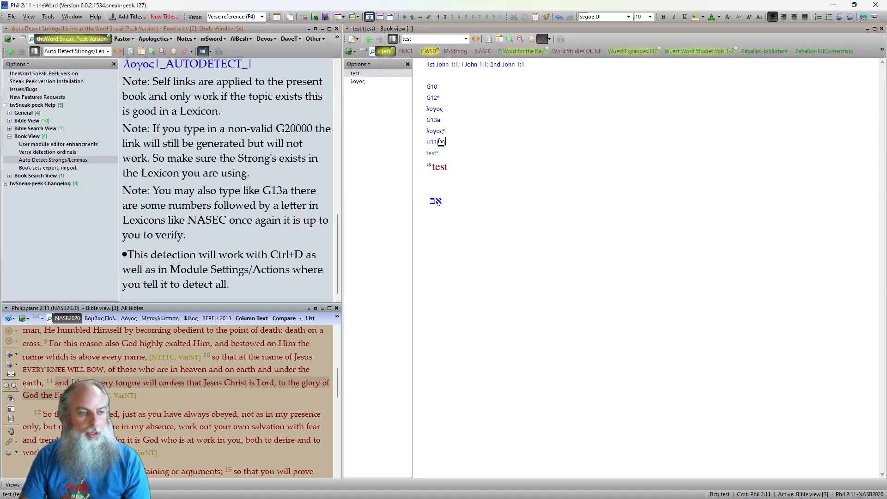
Step: Enter G1 on the blank line above G10 and H8 on a new line below test*, and detect all Strong's/lemma links in the topic
mouse_move(441, 142)
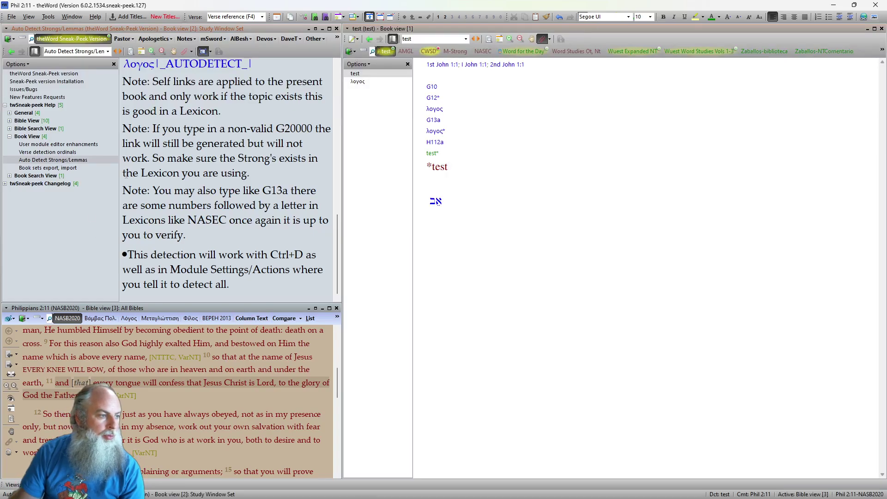
left_click(176, 232)
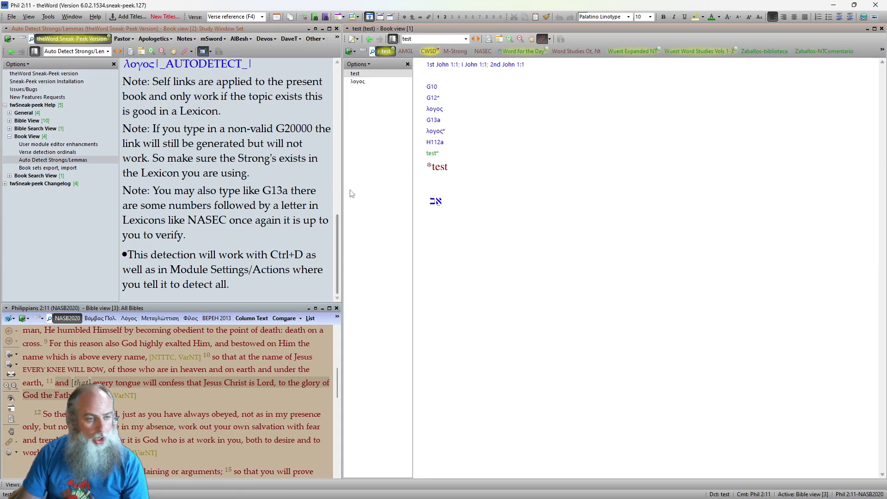
left_click(459, 78)
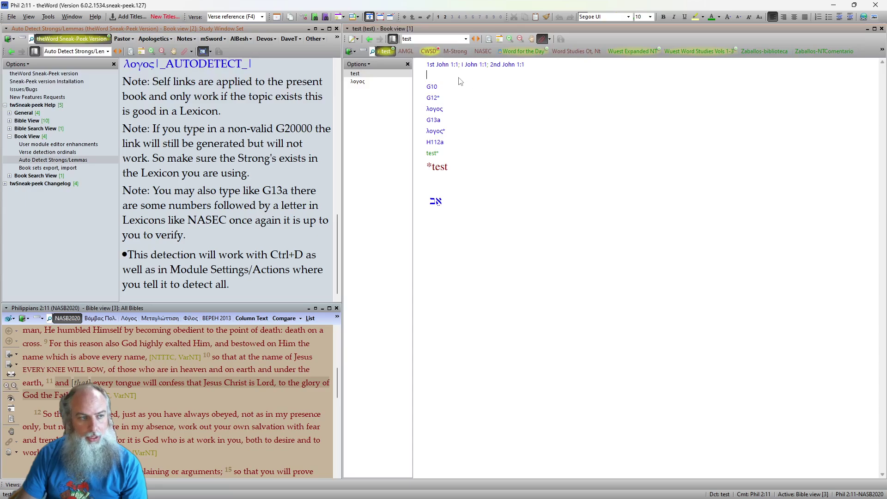
type("G1")
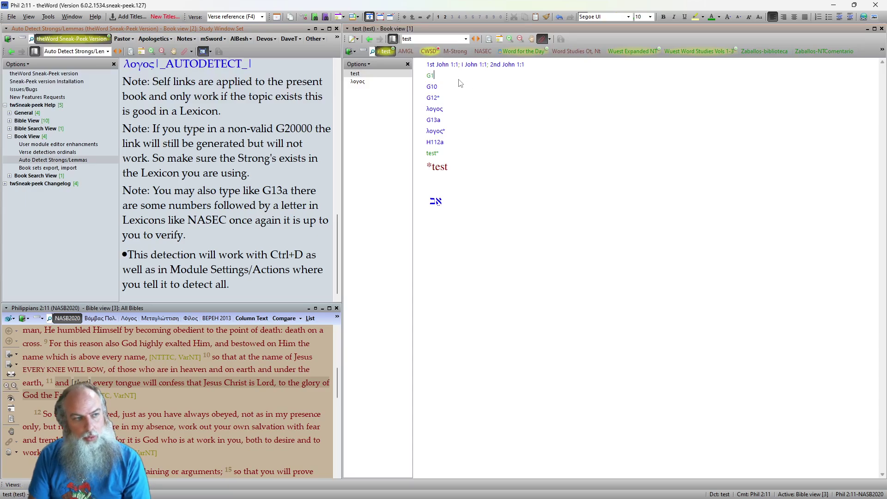
left_click(448, 146)
left_click(453, 154)
key("Return")
type("H")
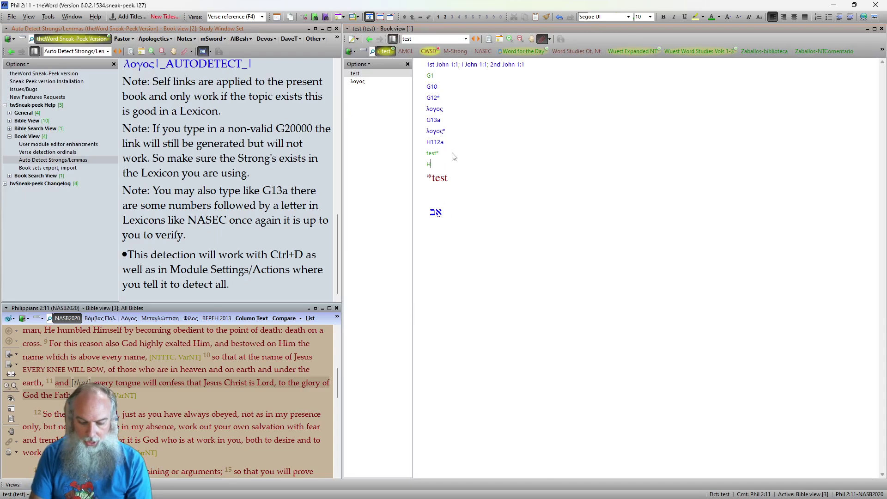
type("8")
right_click(550, 88)
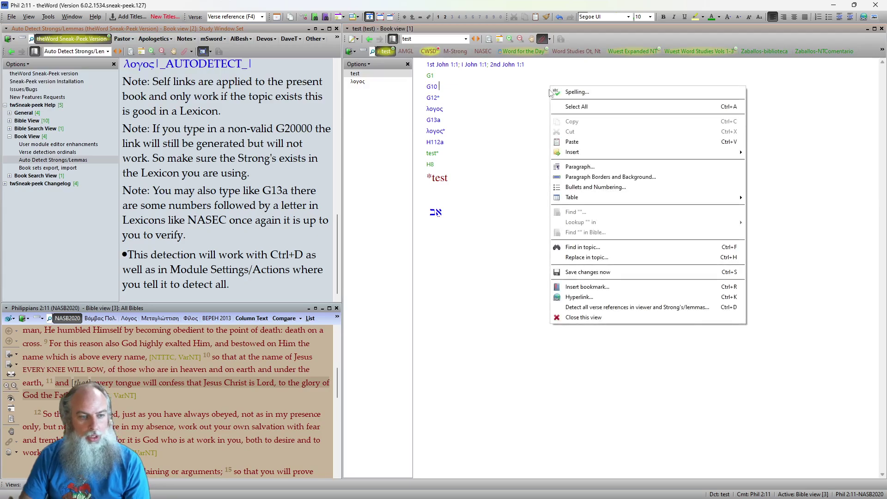
left_click(589, 298)
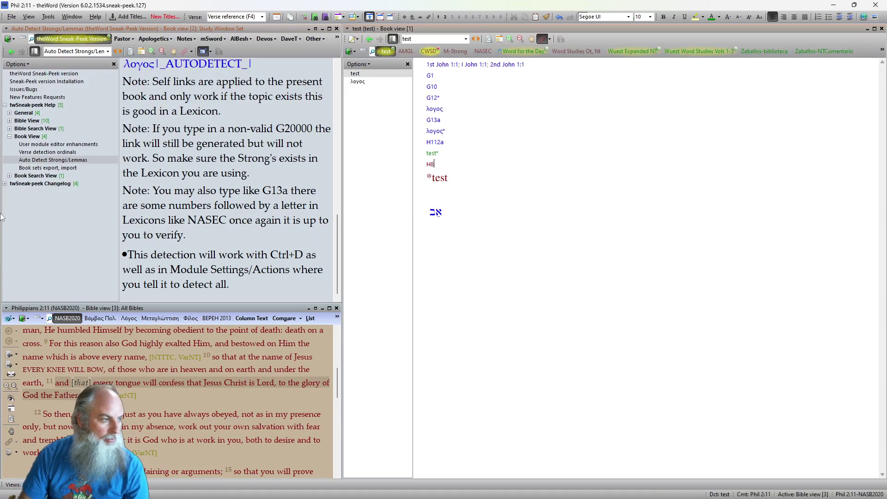
Step: Open the Book sets export, import help topic and switch the test module's Book view to the Study Window Set
left_click(61, 168)
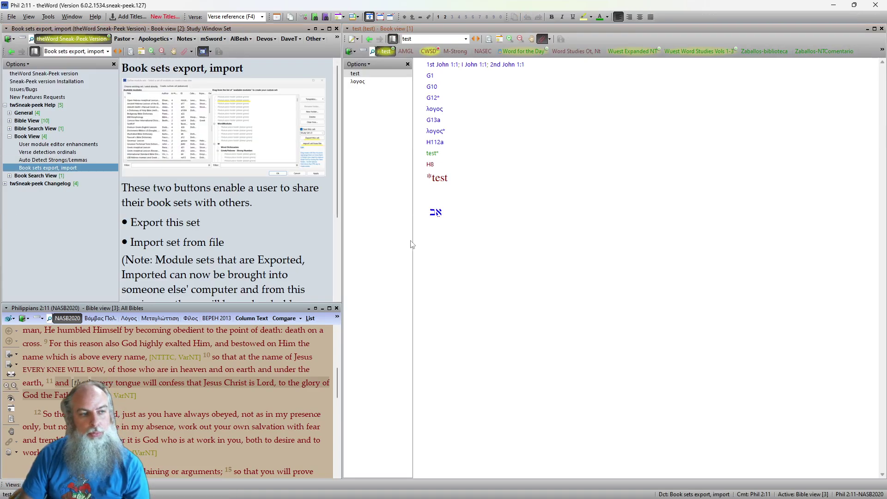
left_click(495, 143)
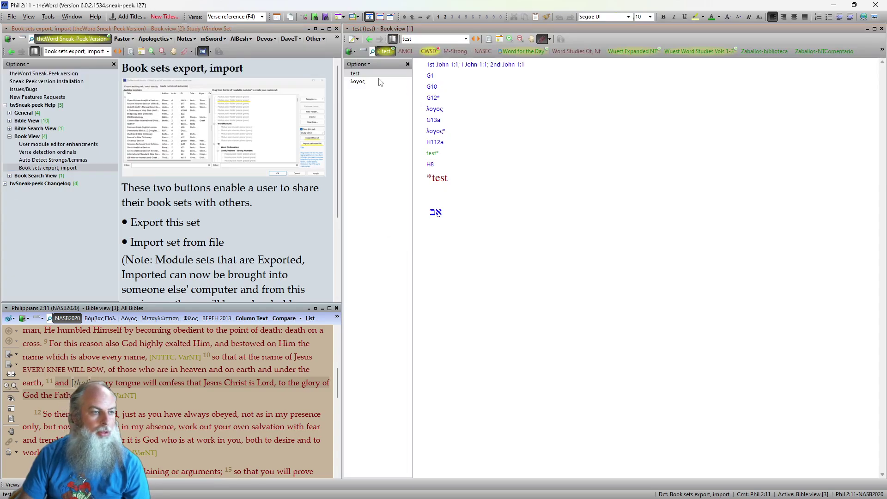
left_click(352, 52)
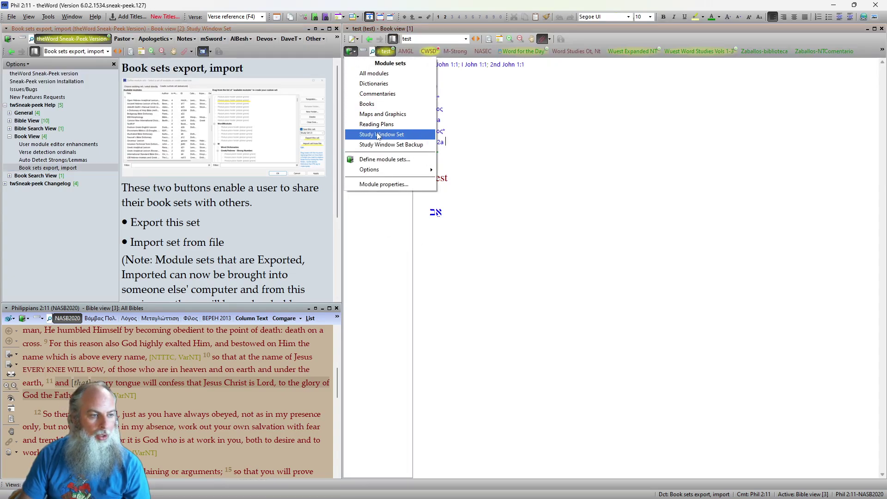
left_click(380, 135)
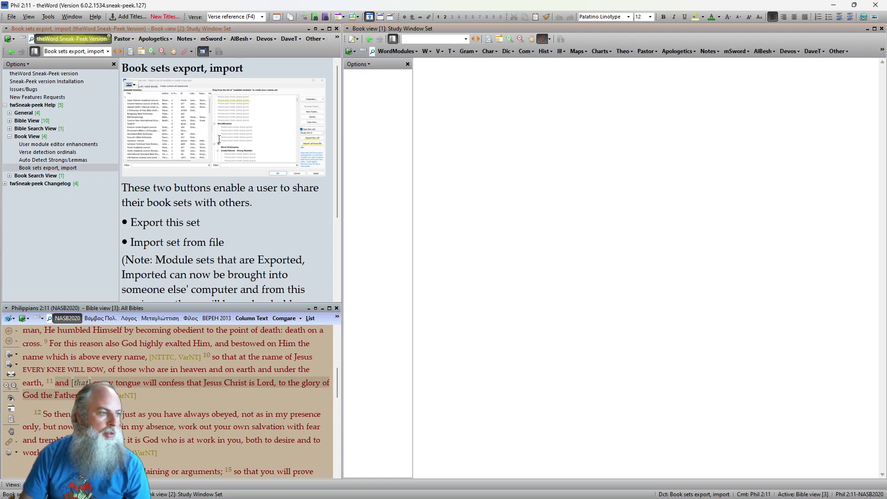
Step: Enlarge the help view and examine the export option for the Study Window Set in the module set definitions, closing without saving
left_click(202, 110)
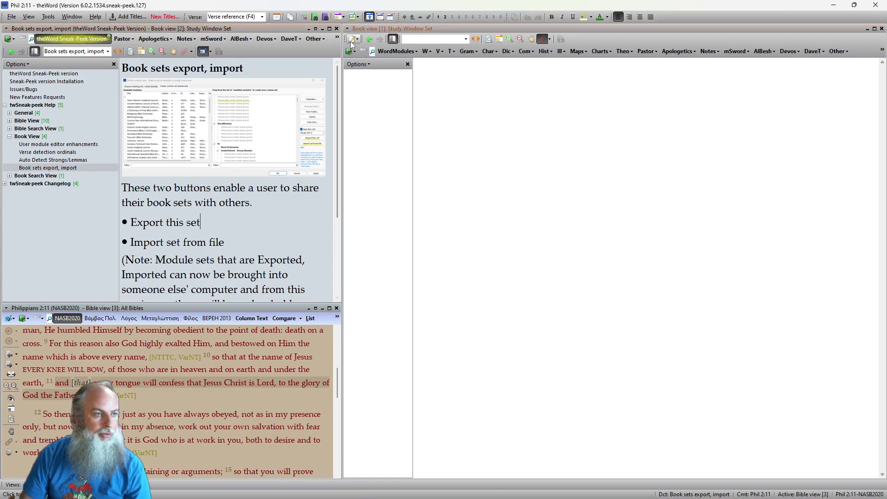
left_click(330, 28)
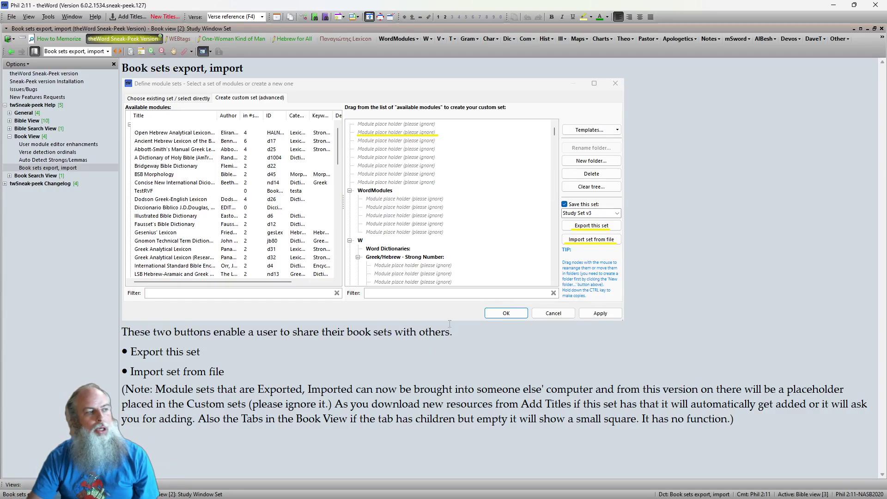
left_click(10, 39)
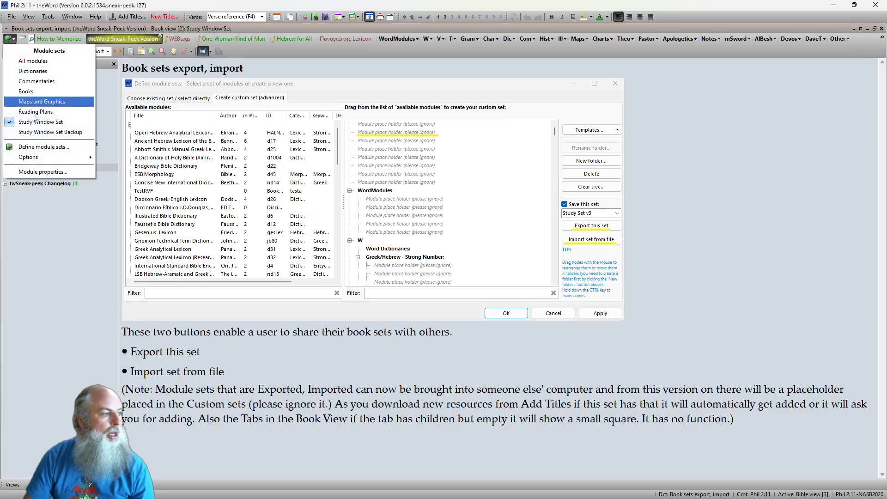
key("Escape")
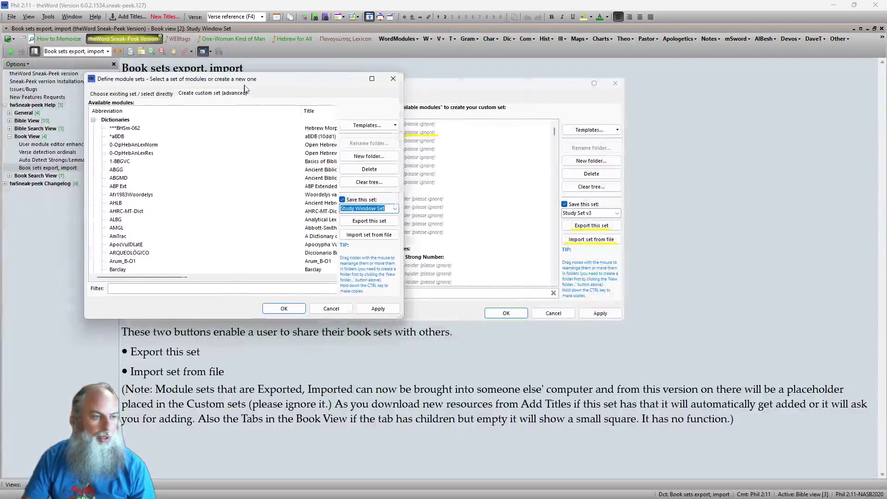
left_click(378, 79)
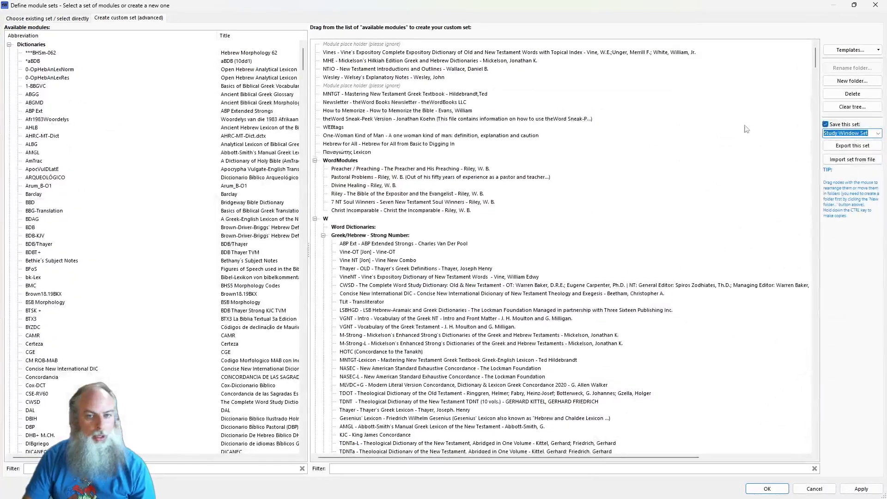
left_click(839, 147)
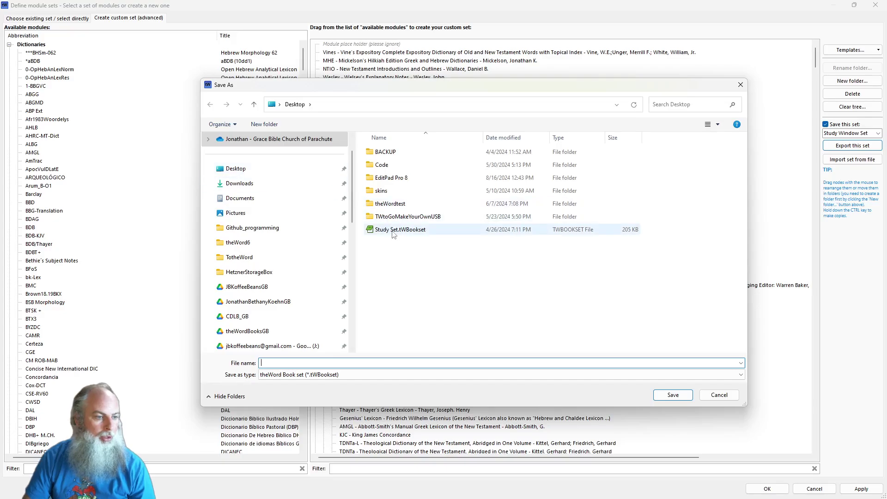
left_click(719, 395)
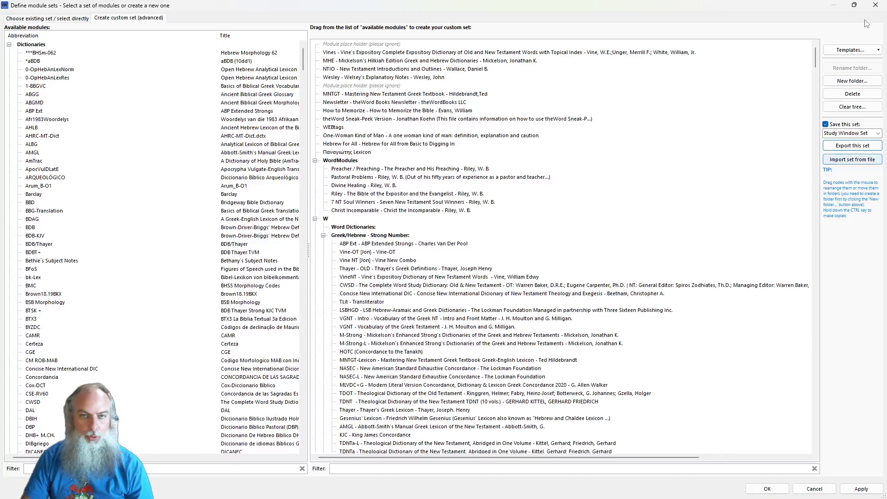
left_click(875, 5)
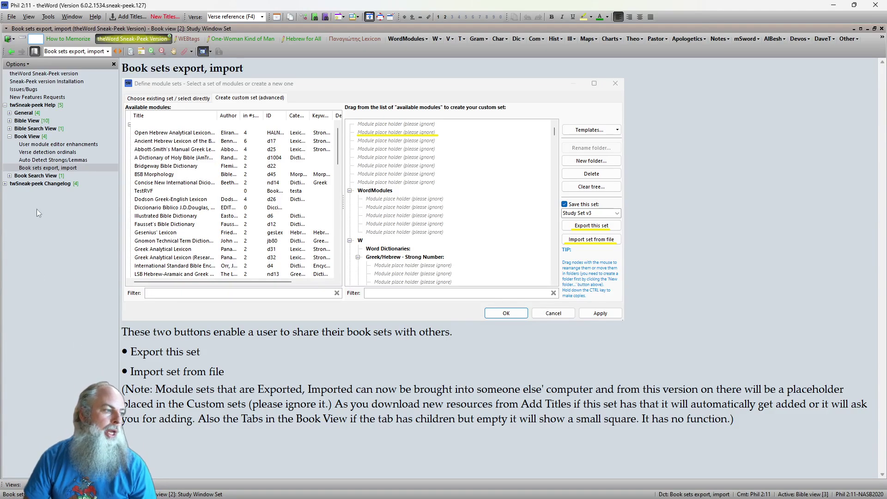
Step: Collapse the Book View help section, restore the tiled view layout and open the Book Search View help topic
left_click(26, 137)
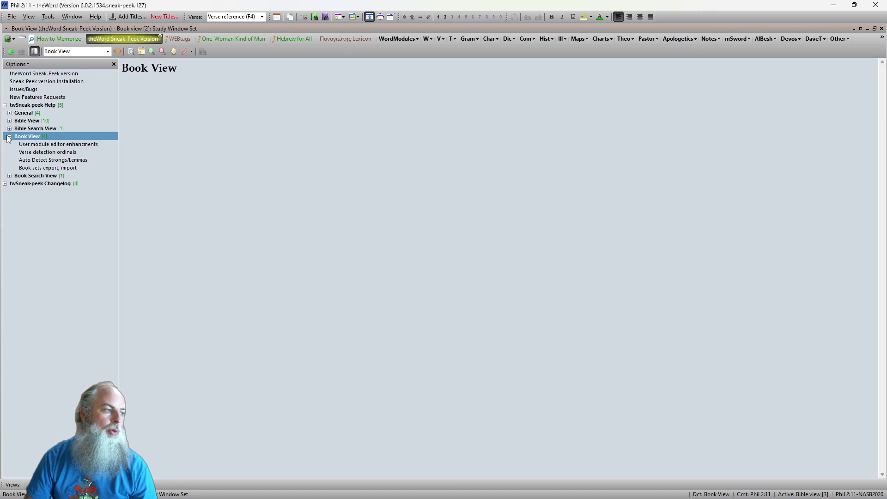
left_click(9, 136)
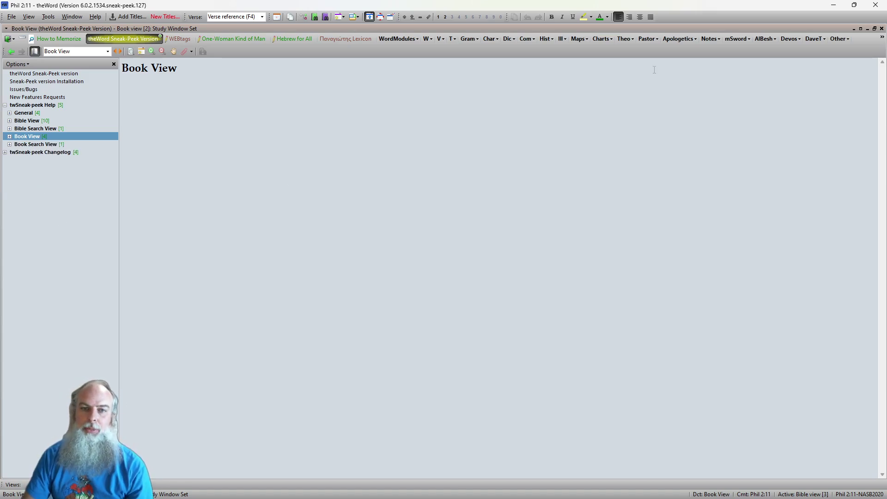
left_click(874, 30)
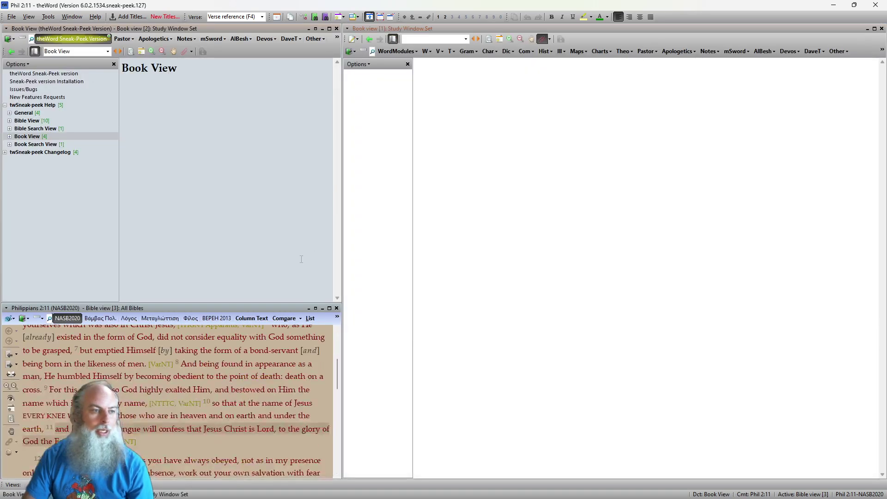
left_click(39, 145)
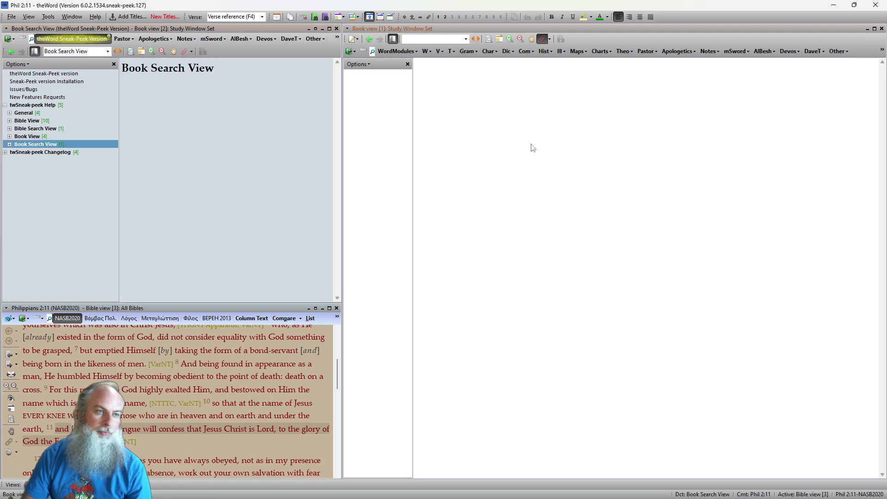
left_click(878, 29)
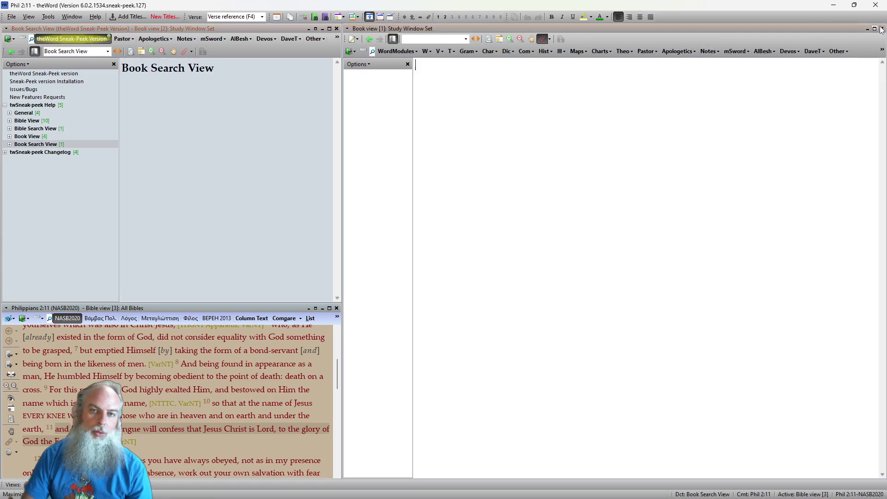